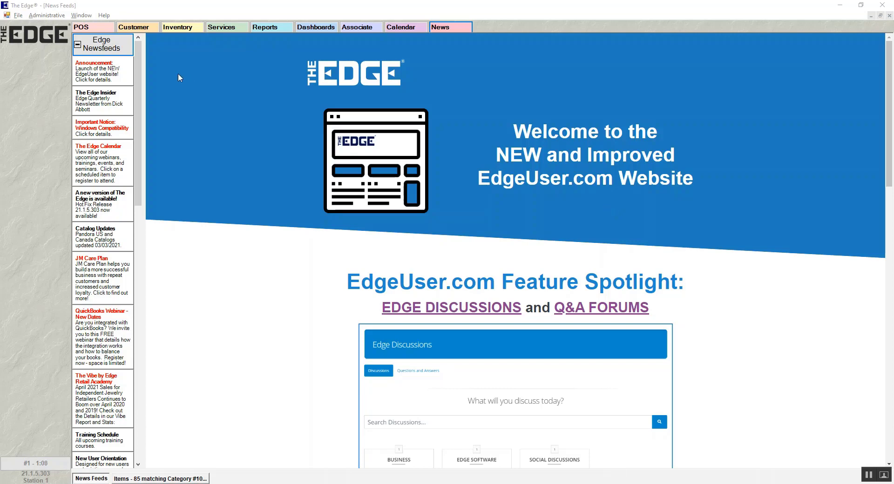
Open the System Options, review the choices for Suggest Updates all Templates under Inventory Options, and close the dialog keeping Automatically_Fill_In_Always.
{"action": "left_click", "coordinate": [47, 16]}
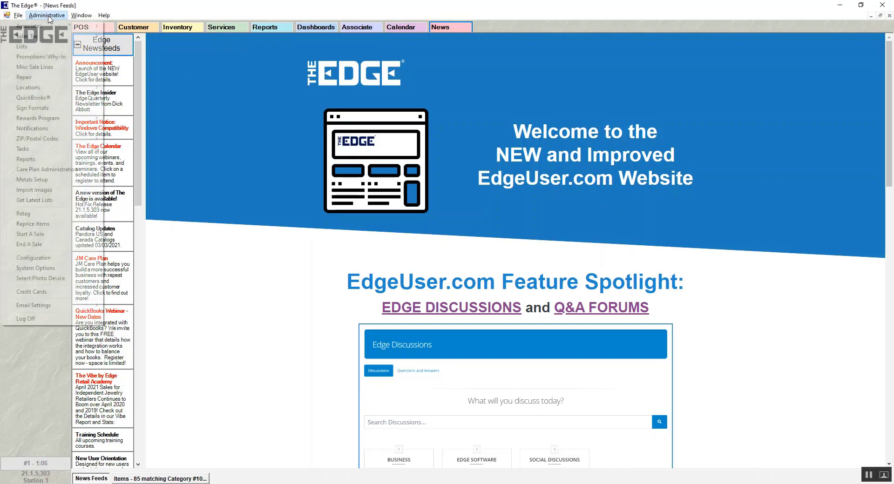
{"action": "left_click", "coordinate": [85, 270]}
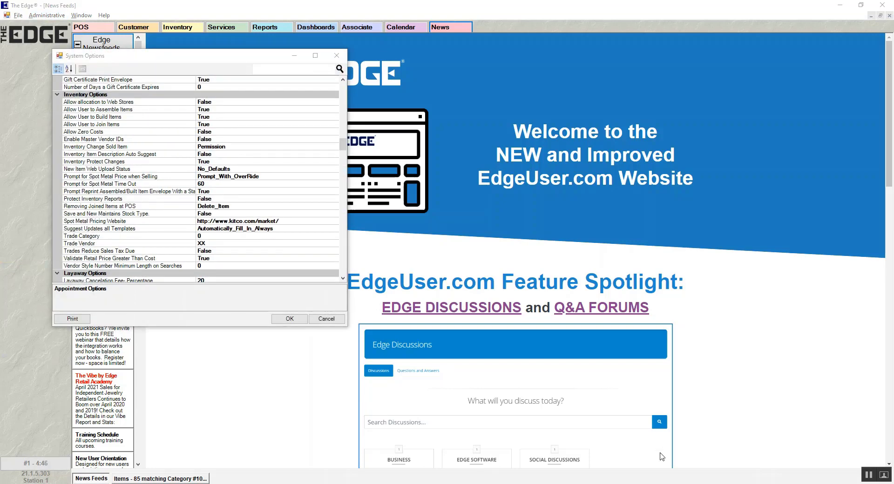
{"action": "left_click", "coordinate": [123, 230]}
{"action": "left_click", "coordinate": [122, 231]}
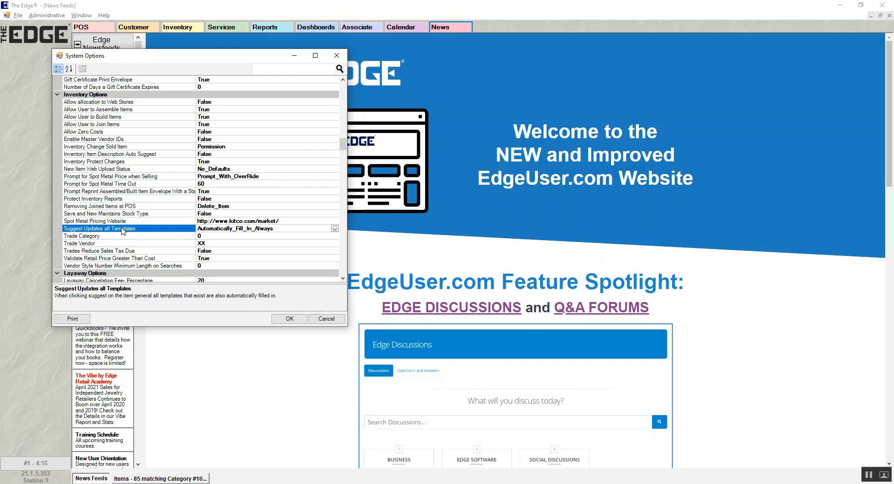
{"action": "left_click", "coordinate": [334, 228]}
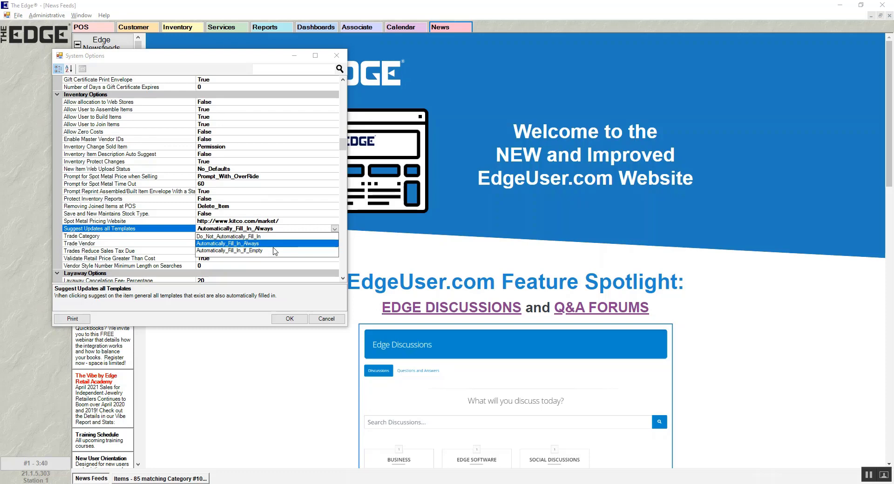
{"action": "left_click", "coordinate": [286, 324]}
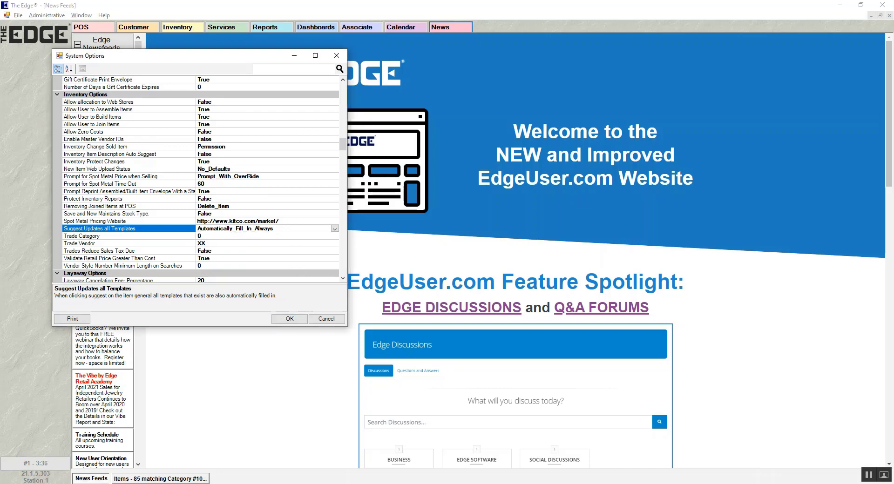
{"action": "left_click", "coordinate": [288, 319]}
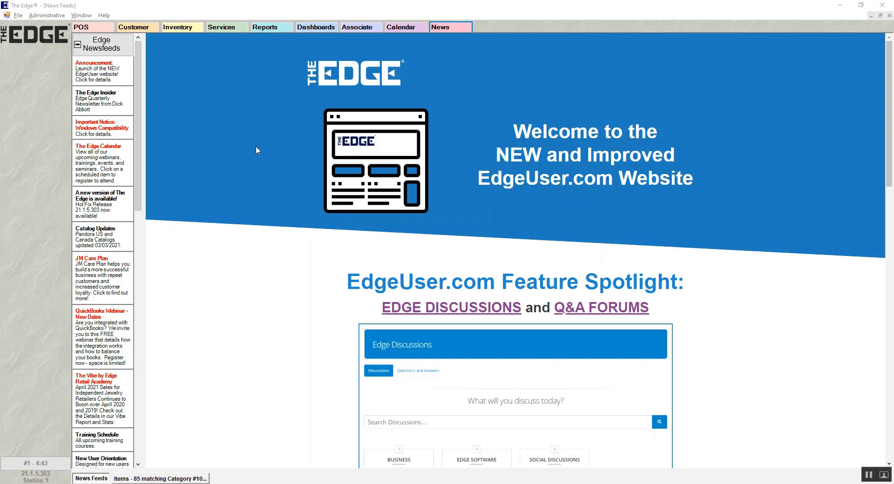
Open inventory category 100 Diamond Engagement Rings from the category list and show its description template.
{"action": "left_click", "coordinate": [185, 28]}
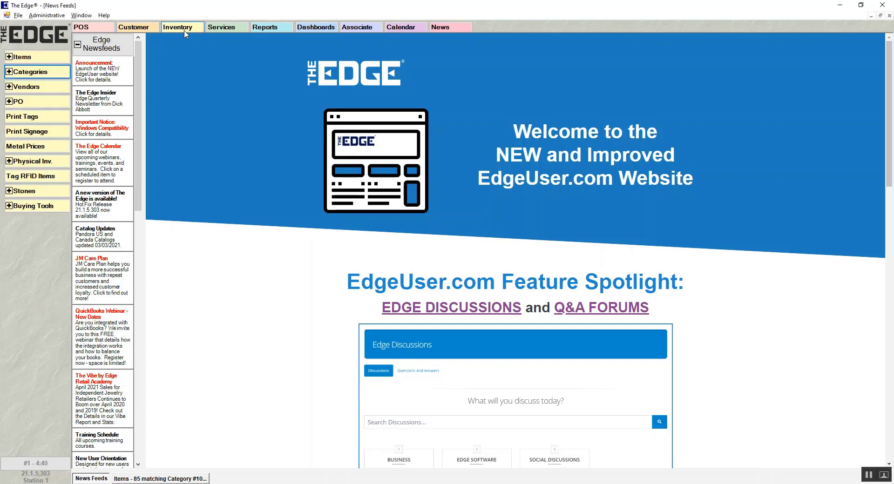
{"action": "left_click", "coordinate": [41, 74]}
{"action": "left_click", "coordinate": [37, 88]}
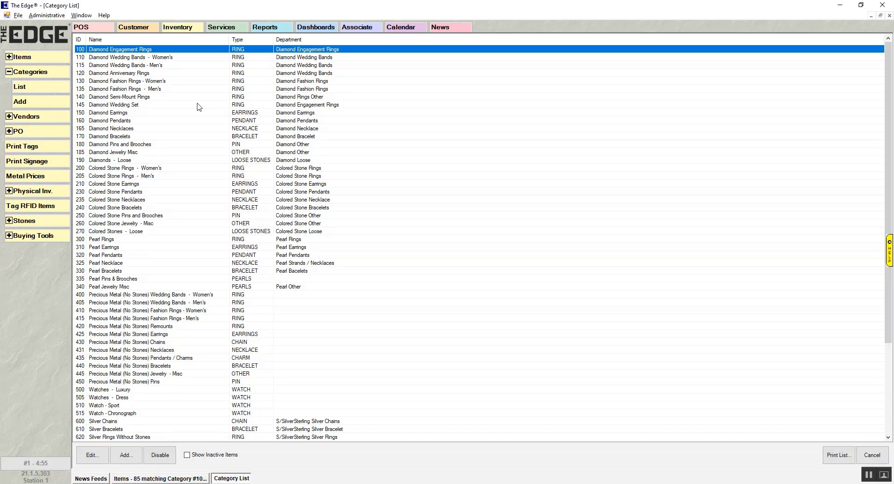
{"action": "double_click", "coordinate": [177, 49]}
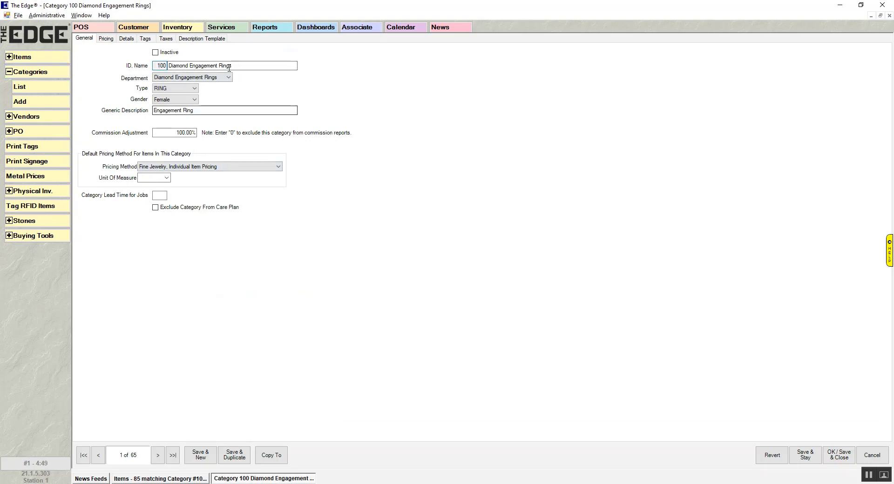
{"action": "left_click", "coordinate": [211, 40]}
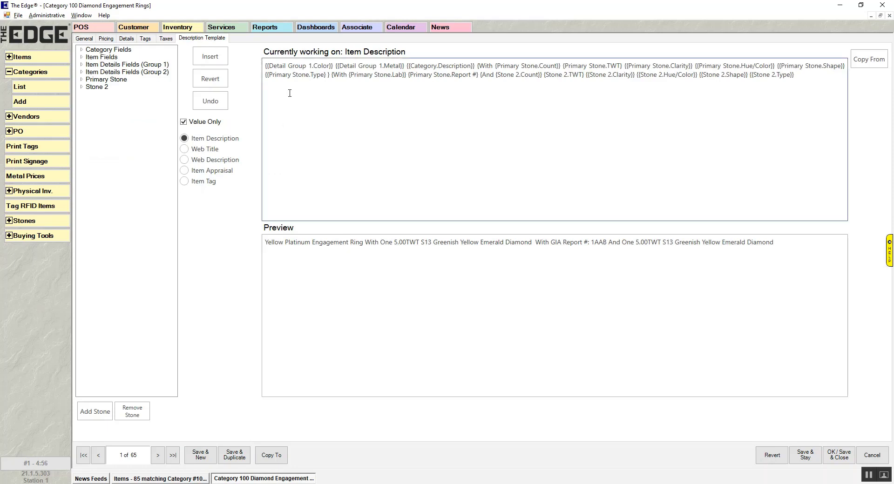
{"action": "left_click", "coordinate": [211, 149]}
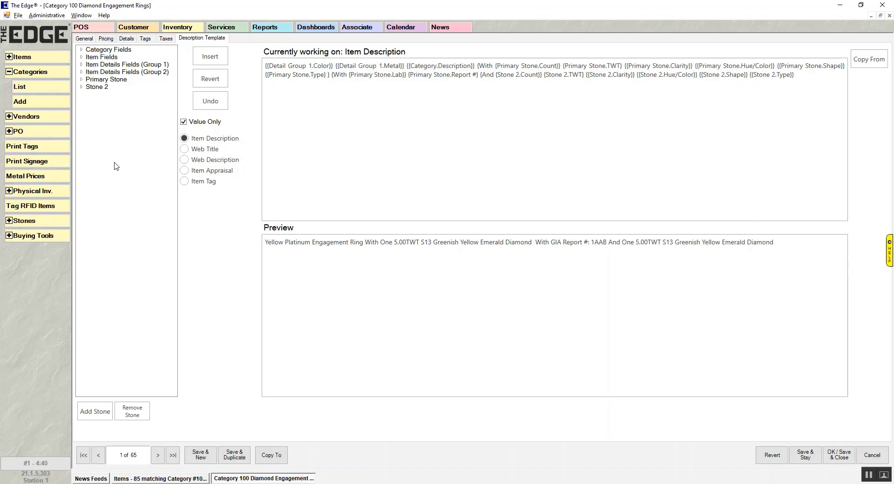
Examine the category, item, detail group 1 and primary stone fields available for the template, comparing them with the category's detail groups.
{"action": "left_click", "coordinate": [81, 49]}
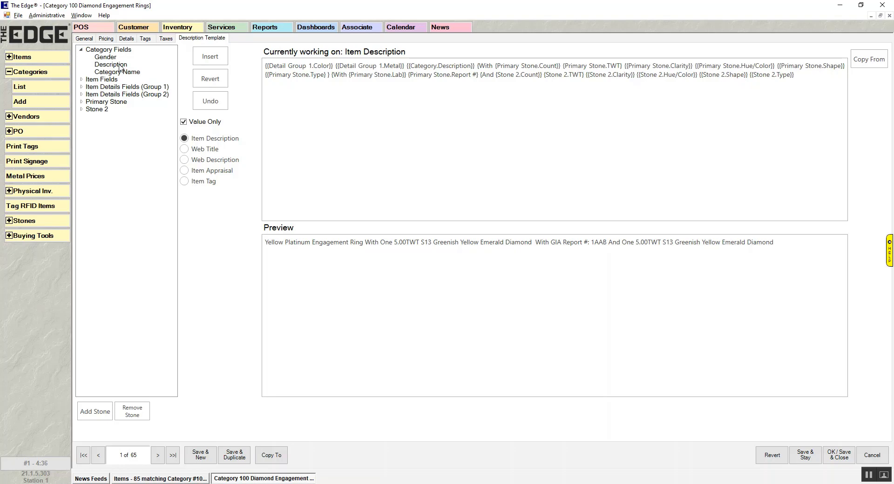
{"action": "left_click", "coordinate": [81, 79]}
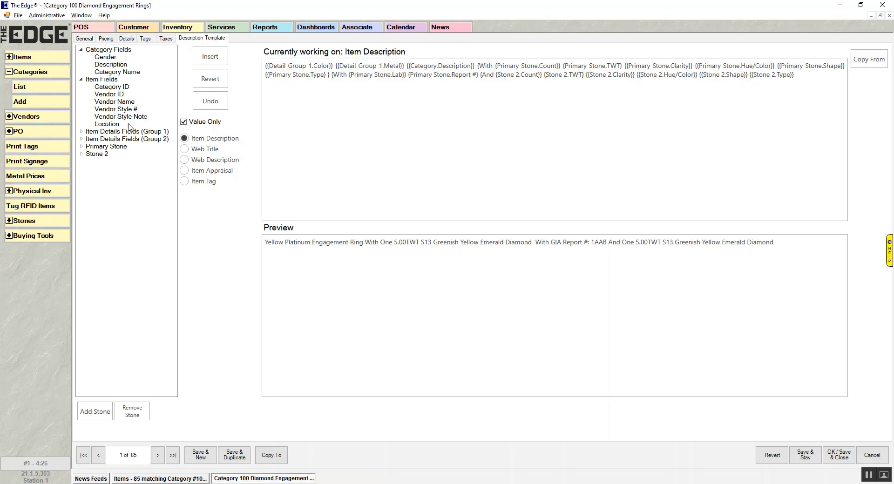
{"action": "left_click", "coordinate": [82, 131]}
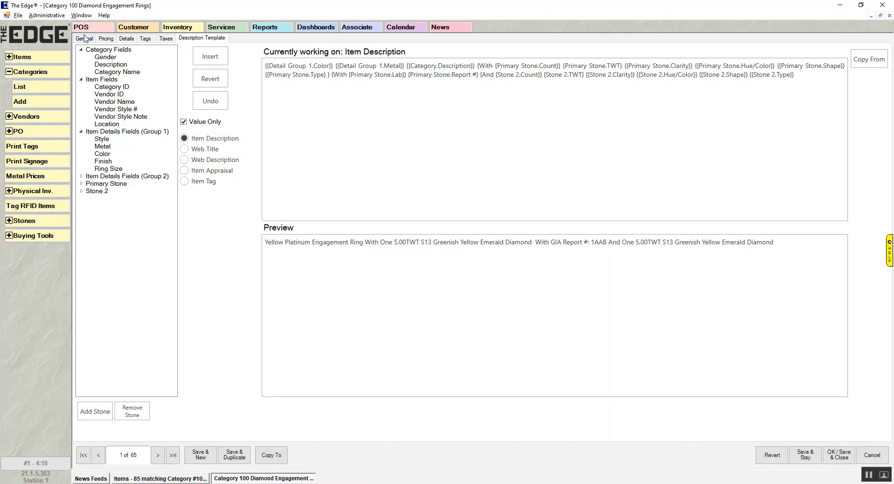
{"action": "left_click", "coordinate": [126, 39]}
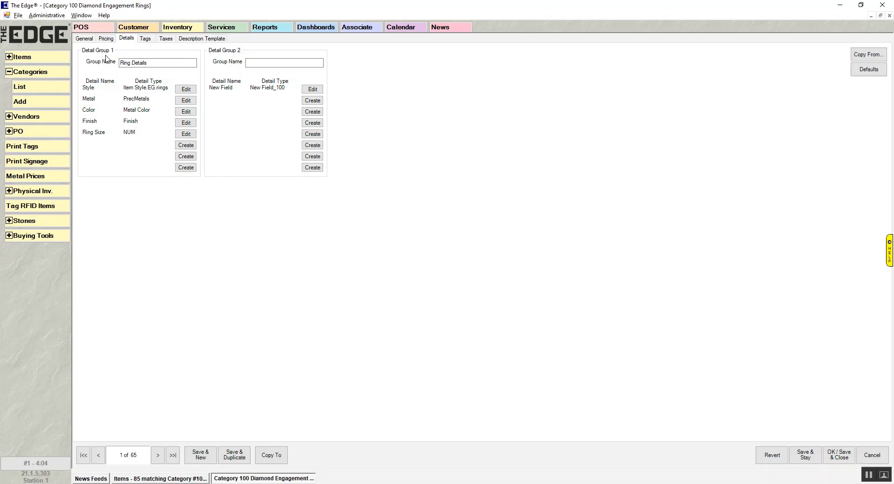
{"action": "left_click", "coordinate": [209, 38]}
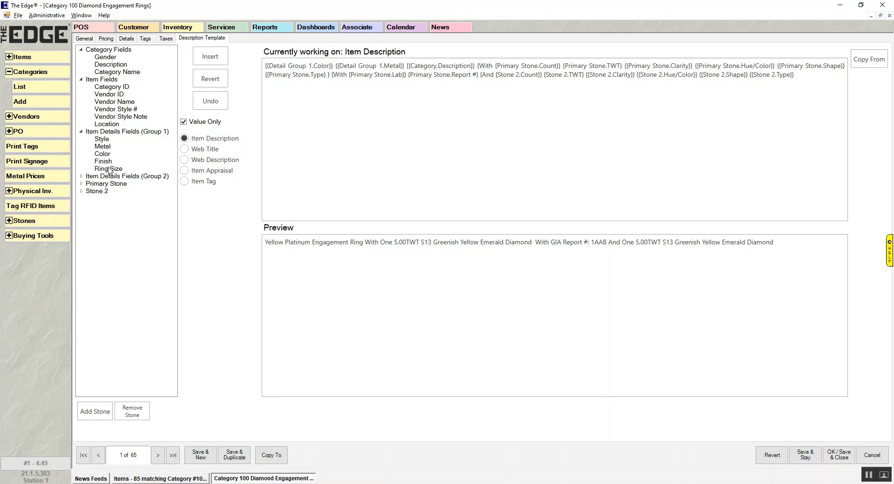
{"action": "left_click", "coordinate": [82, 184]}
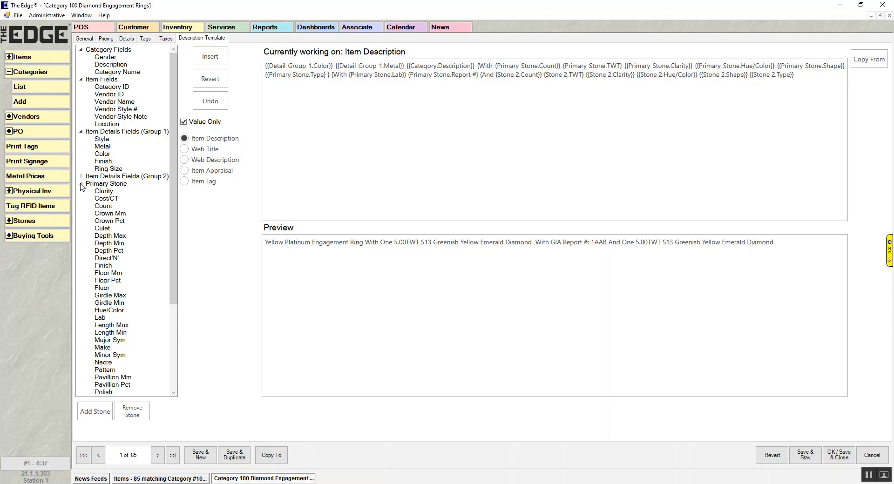
{"action": "left_click", "coordinate": [82, 184]}
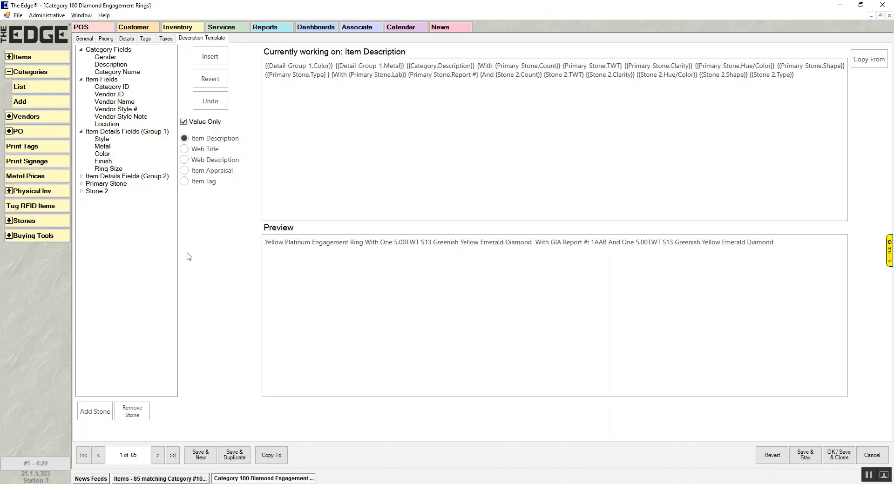
Add Stone 3 and Stone 4 to the fields available for the description template.
{"action": "left_click", "coordinate": [90, 409]}
{"action": "left_click", "coordinate": [91, 413]}
{"action": "left_click", "coordinate": [91, 413]}
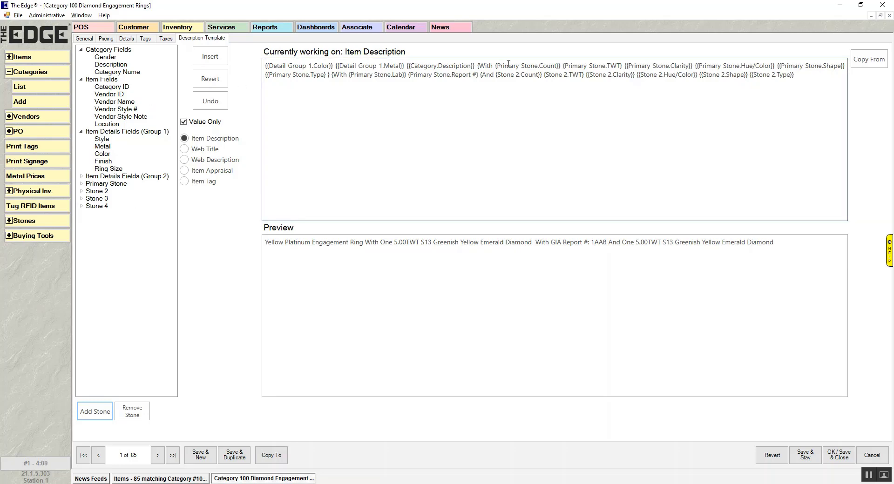
Clear the entire Item Description template.
{"action": "left_click_drag", "start_coordinate": [808, 84], "coordinate": [320, 69]}
{"action": "key", "text": "BackSpace"}
{"action": "key", "text": "BackSpace"}
{"action": "key", "text": "BackSpace"}
{"action": "key", "text": "BackSpace"}
{"action": "key", "text": "BackSpace"}
{"action": "key", "text": "BackSpace"}
{"action": "key", "text": "BackSpace"}
{"action": "key", "text": "BackSpace"}
{"action": "key", "text": "BackSpace"}
{"action": "key", "text": "BackSpace"}
{"action": "key", "text": "BackSpace"}
{"action": "key", "text": "BackSpace"}
{"action": "key", "text": "BackSpace"}
{"action": "key", "text": "BackSpace"}
{"action": "key", "text": "BackSpace"}
{"action": "key", "text": "BackSpace"}
{"action": "key", "text": "BackSpace"}
{"action": "key", "text": "BackSpace"}
{"action": "key", "text": "BackSpace"}
{"action": "key", "text": "BackSpace"}
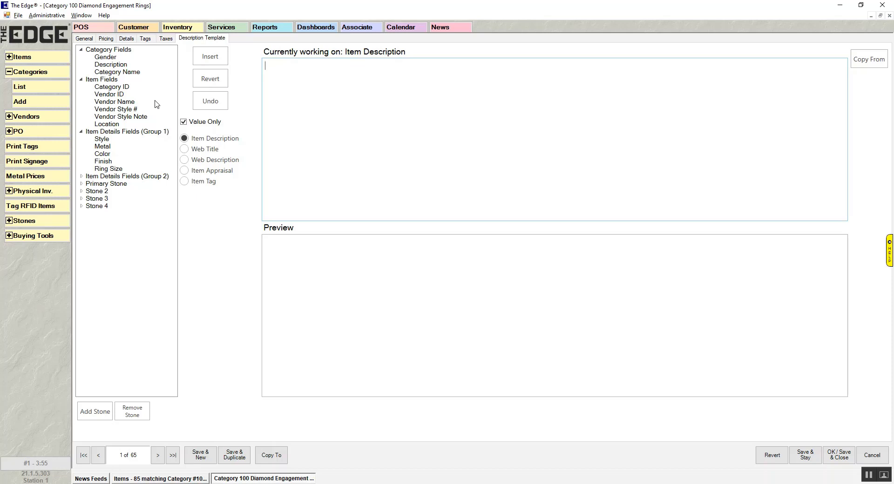
Insert the Metal and Color fields from Item Details Group 1 into the Item Description template, with Color ahead of Metal.
{"action": "left_click", "coordinate": [101, 147]}
{"action": "double_click", "coordinate": [102, 147]}
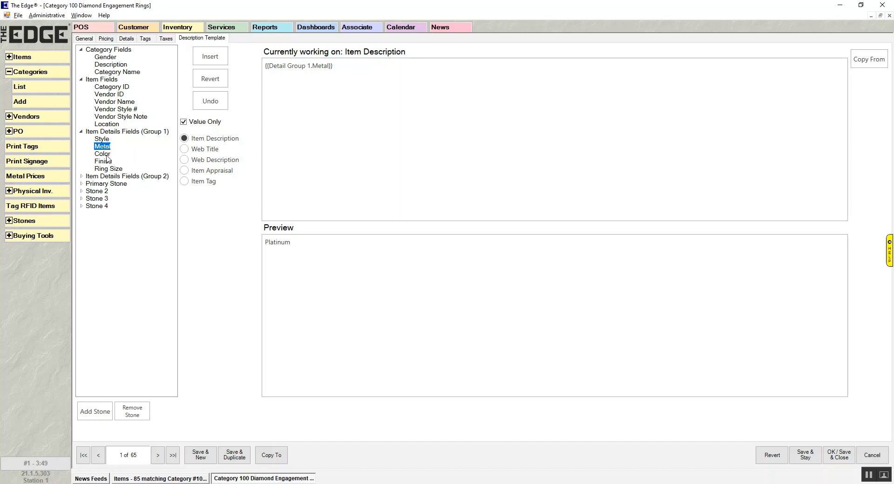
{"action": "left_click", "coordinate": [102, 154]}
{"action": "left_click", "coordinate": [207, 56]}
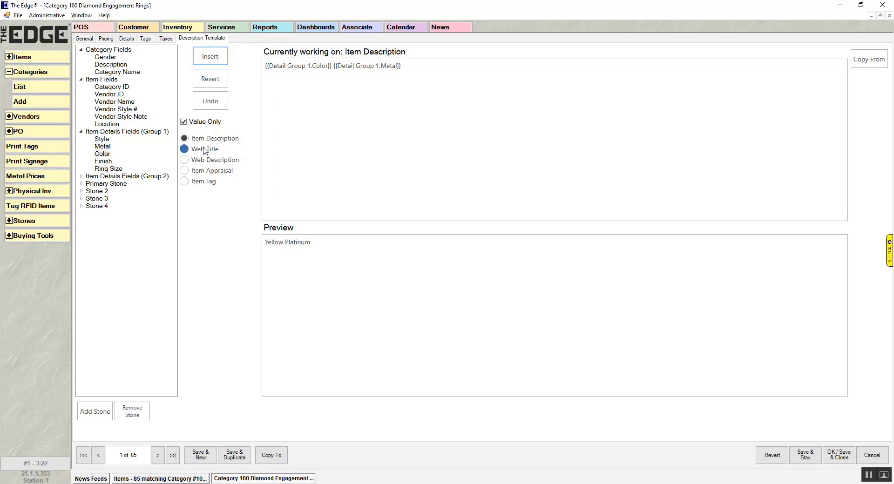
Turn off Value Only, insert the Group 1 Metal field again at the template's end, and check its labelled form in the preview.
{"action": "left_click", "coordinate": [183, 122]}
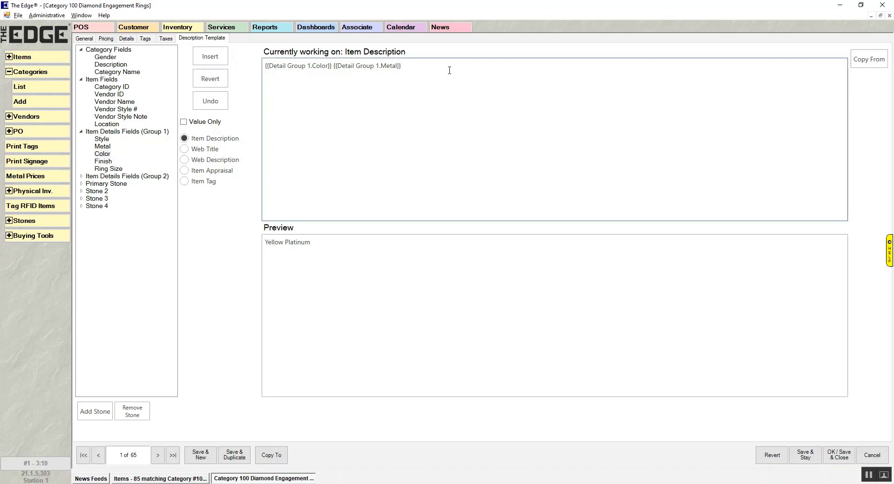
{"action": "left_click", "coordinate": [100, 153]}
{"action": "left_click", "coordinate": [103, 146]}
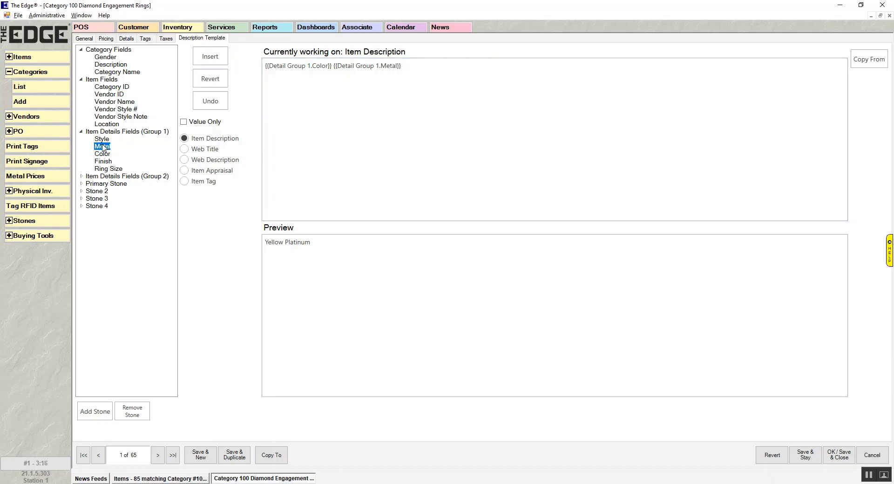
{"action": "left_click", "coordinate": [210, 57]}
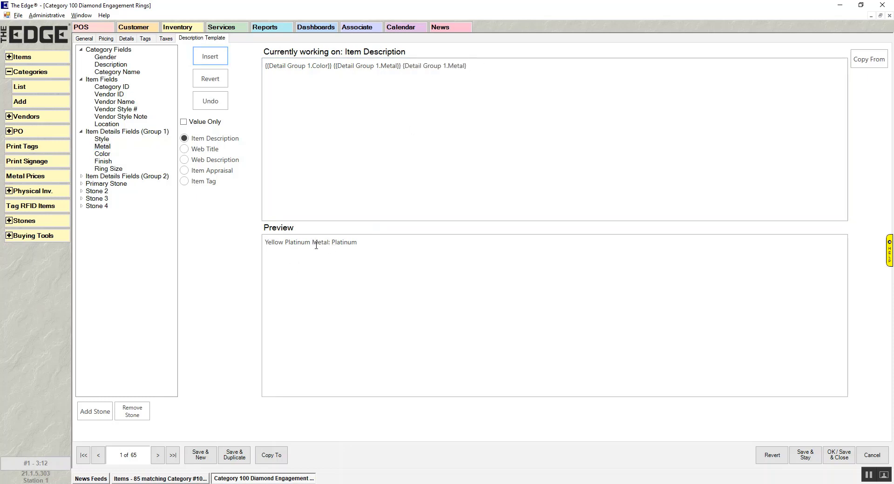
{"action": "left_click_drag", "start_coordinate": [312, 243], "coordinate": [368, 244]}
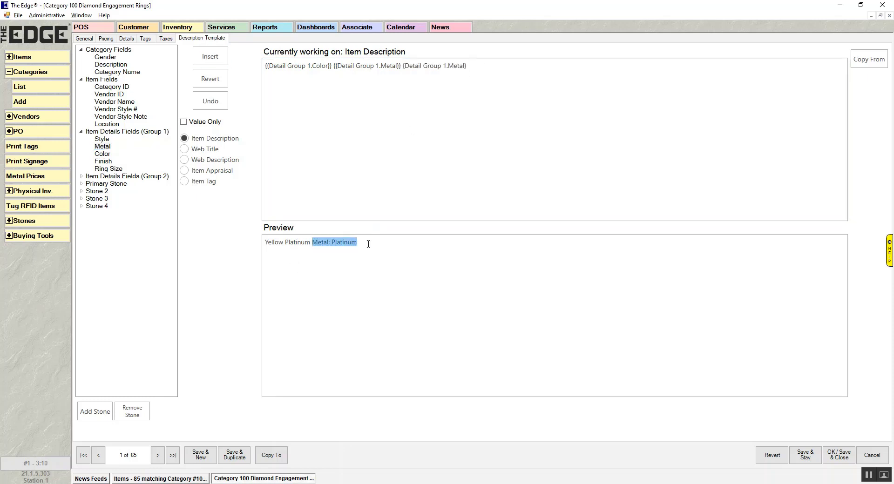
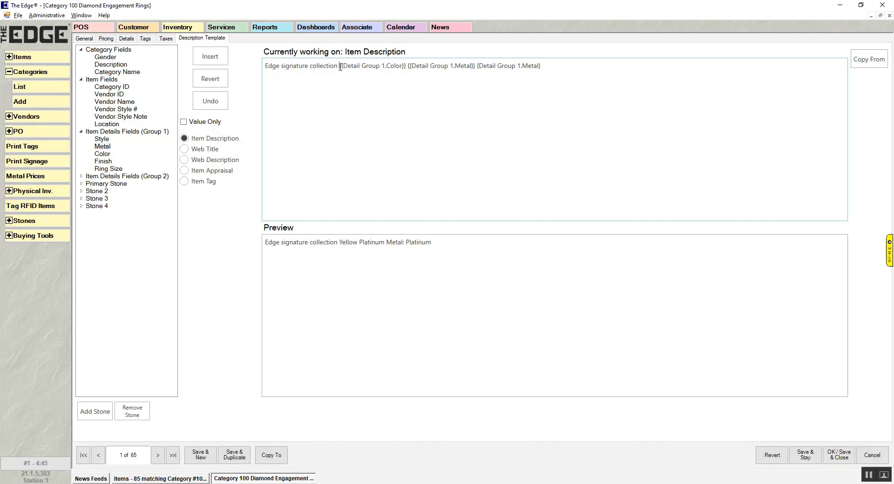
Delete the second Metal field, {Detail Group 1.Metal}, from the end of the Item Description template.
{"action": "left_click_drag", "start_coordinate": [341, 67], "coordinate": [405, 67]}
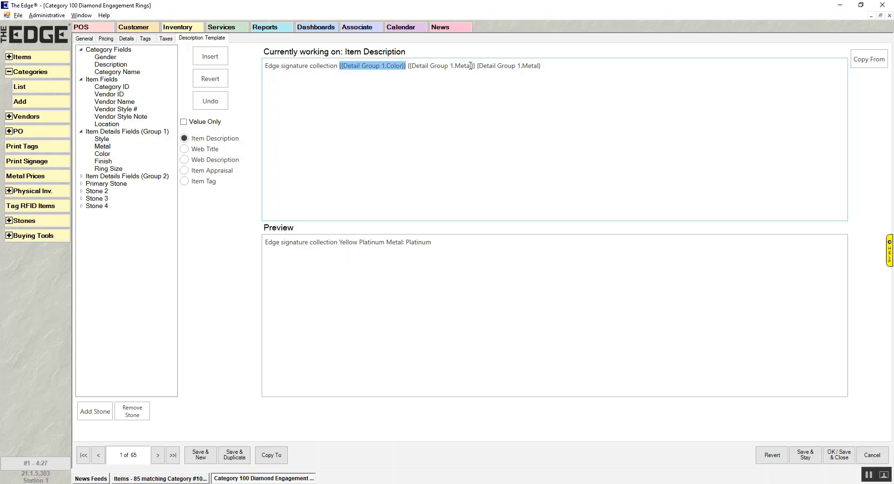
{"action": "left_click", "coordinate": [574, 63]}
{"action": "key", "text": "BackSpace"}
{"action": "key", "text": "BackSpace"}
{"action": "key", "text": "BackSpace"}
{"action": "key", "text": "BackSpace"}
{"action": "key", "text": "BackSpace"}
{"action": "key", "text": "BackSpace"}
{"action": "key", "text": "BackSpace"}
{"action": "key", "text": "BackSpace"}
{"action": "key", "text": "BackSpace"}
{"action": "key", "text": "BackSpace"}
{"action": "key", "text": "BackSpace"}
{"action": "key", "text": "BackSpace"}
{"action": "key", "text": "BackSpace"}
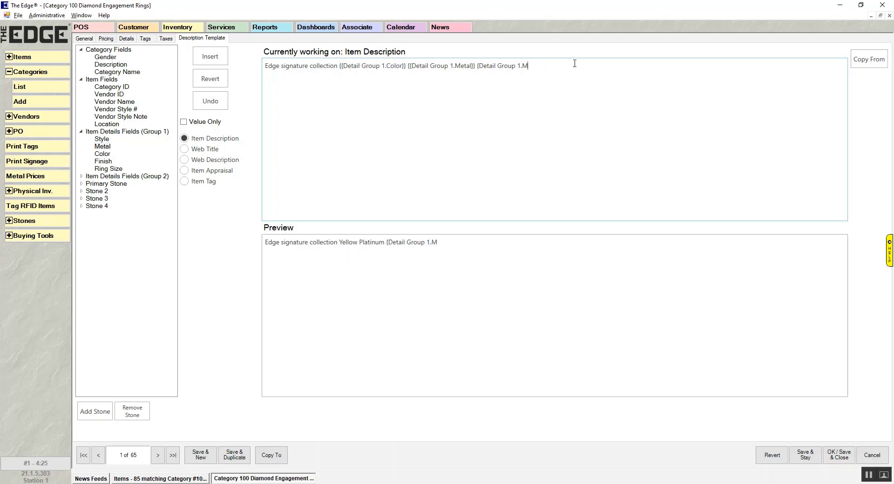
{"action": "key", "text": "BackSpace"}
{"action": "key", "text": "BackSpace"}
{"action": "key", "text": "BackSpace"}
{"action": "key", "text": "BackSpace"}
{"action": "key", "text": "BackSpace"}
{"action": "key", "text": "BackSpace"}
{"action": "key", "text": "BackSpace"}
{"action": "key", "text": "BackSpace"}
{"action": "key", "text": "BackSpace"}
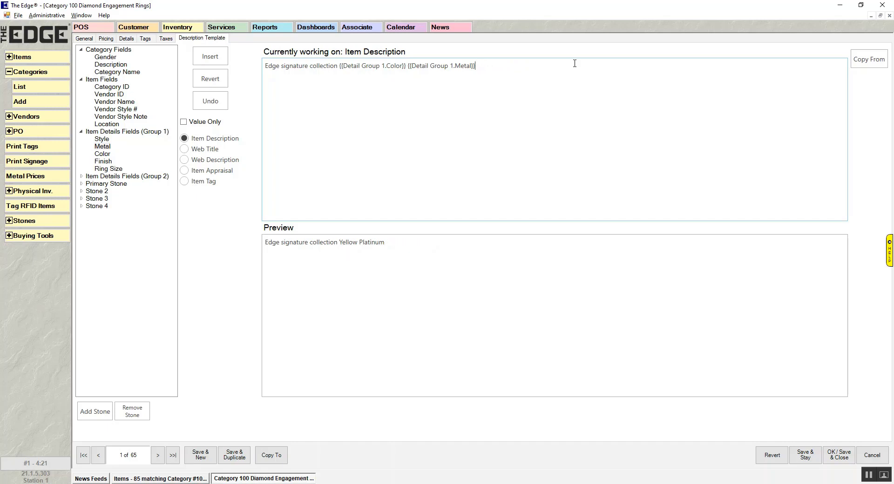
Add the words "Made in" inside the outer braces of the Metal field, just before {Detail Group 1.Metal}.
{"action": "left_click_drag", "start_coordinate": [359, 242], "coordinate": [385, 243]}
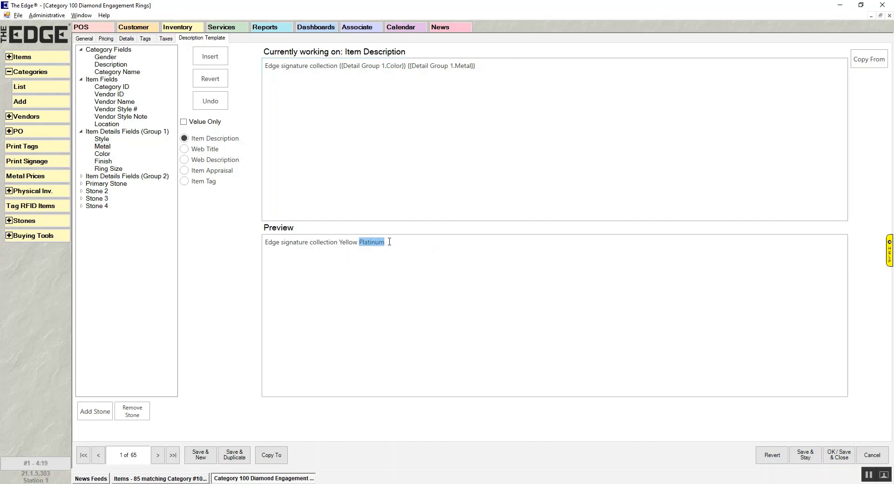
{"action": "double_click", "coordinate": [433, 65]}
{"action": "left_click", "coordinate": [409, 65]}
{"action": "type", "text": "Made"}
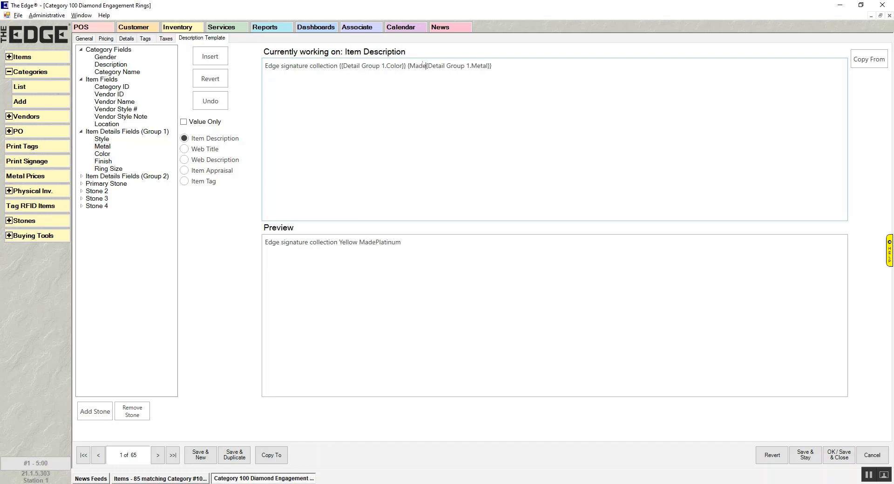
{"action": "type", "text": " in"}
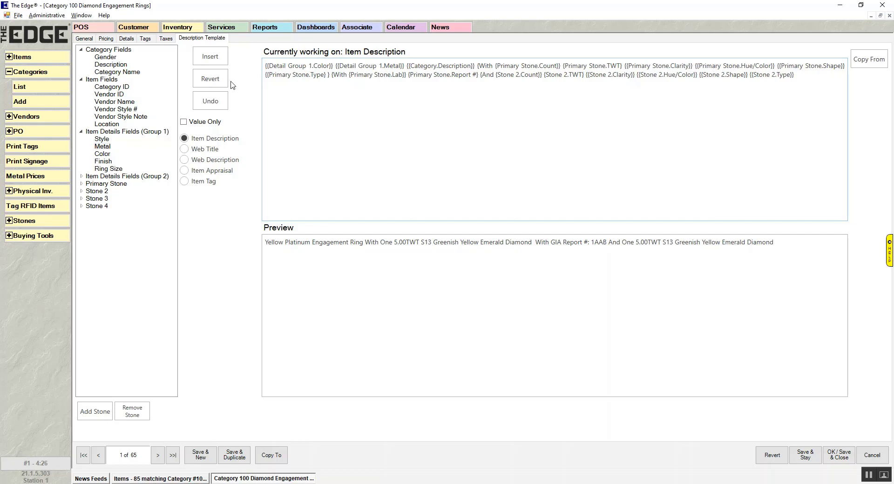
Insert the category's Gender field with its label at the start of the Item Description template.
{"action": "left_click", "coordinate": [105, 57]}
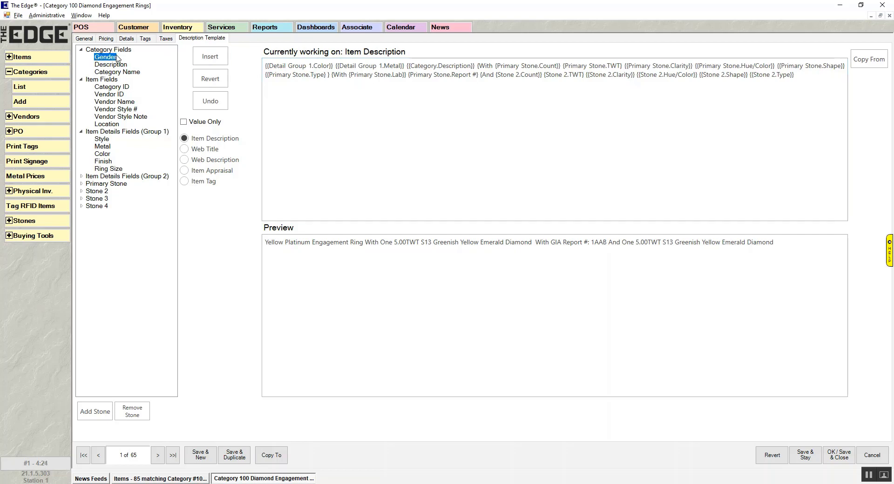
{"action": "left_click", "coordinate": [212, 57]}
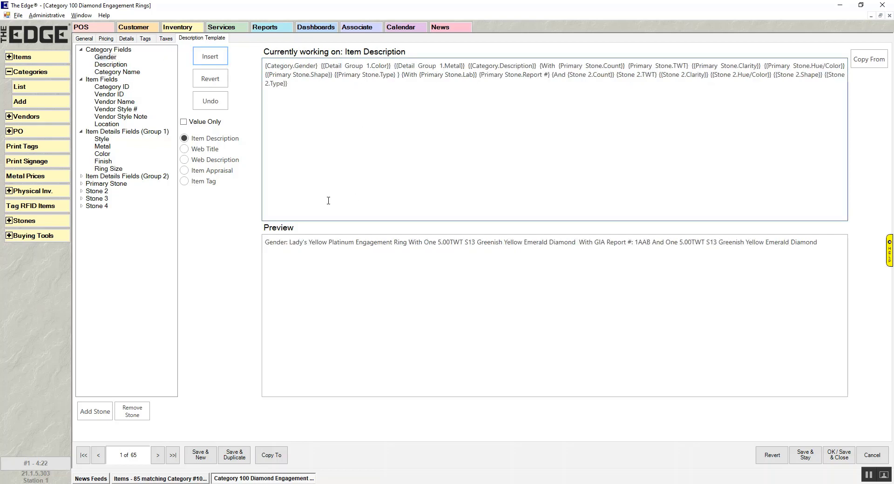
Enclose the {Category.Gender} field in a second pair of braces at the start of the Item Description template to hide its label.
{"action": "left_click", "coordinate": [186, 140]}
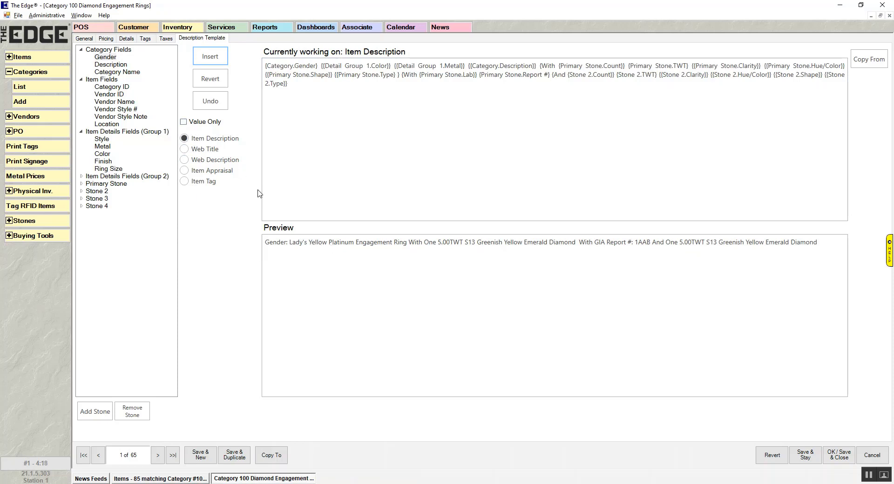
{"action": "left_click", "coordinate": [323, 65]}
{"action": "type", "text": "} "}
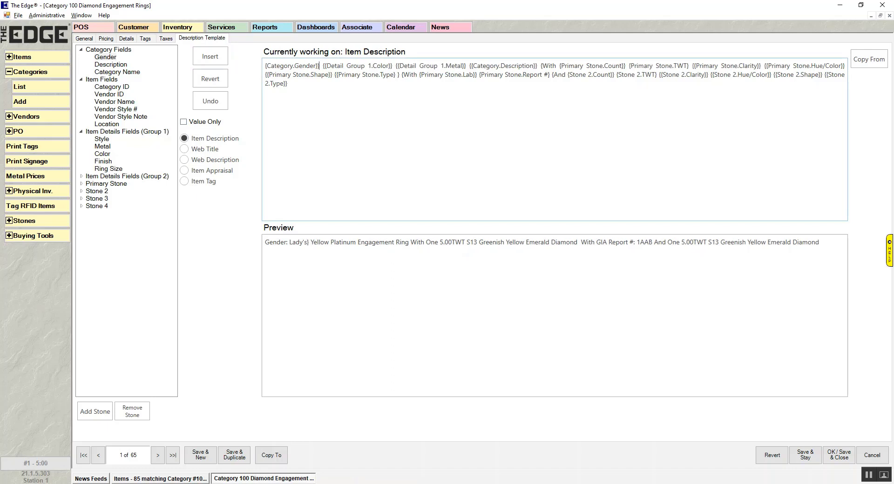
{"action": "type", "text": "{"}
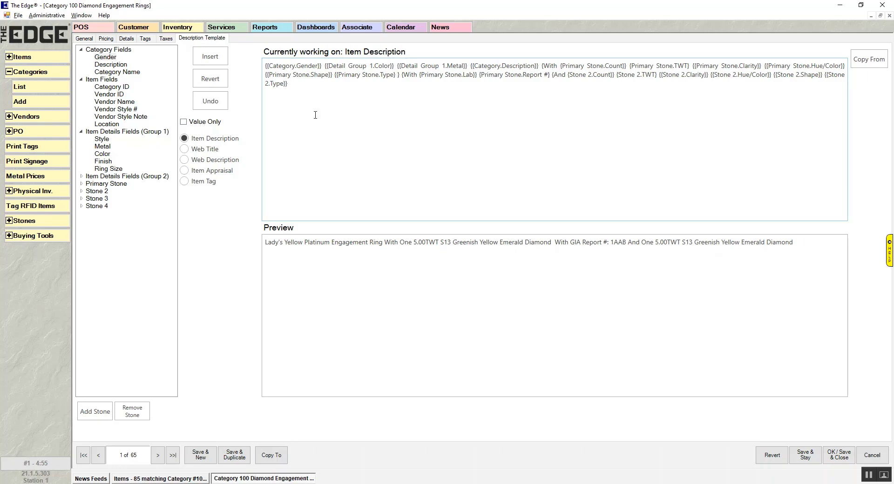
Delete {{Category.Gender}} and the leftover space from the start of the Item Description template.
{"action": "left_click_drag", "start_coordinate": [322, 66], "coordinate": [255, 66]}
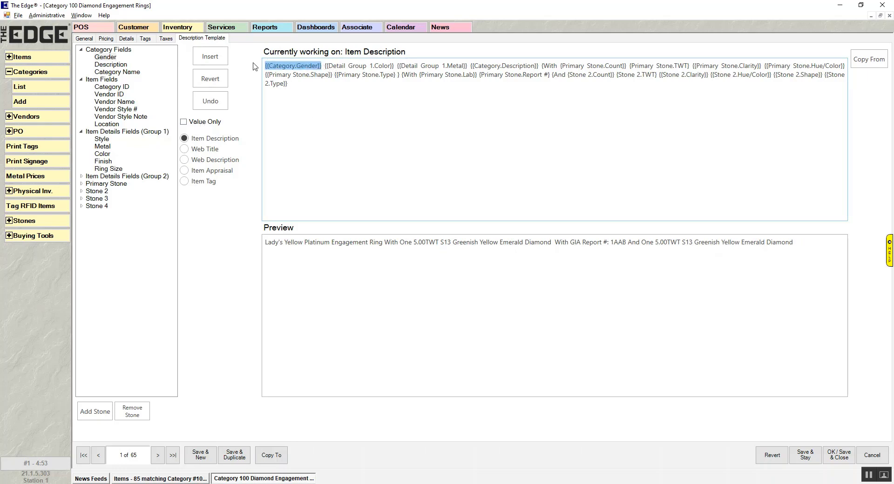
{"action": "key", "text": "Delete"}
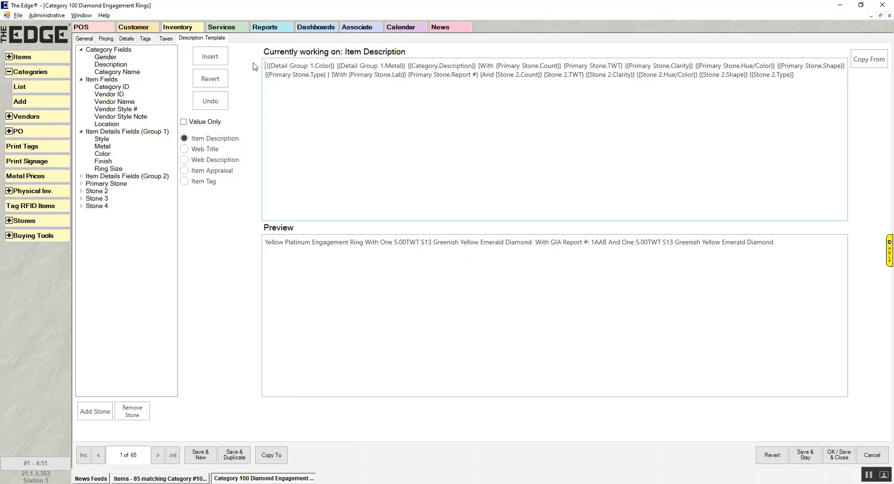
{"action": "key", "text": "Delete"}
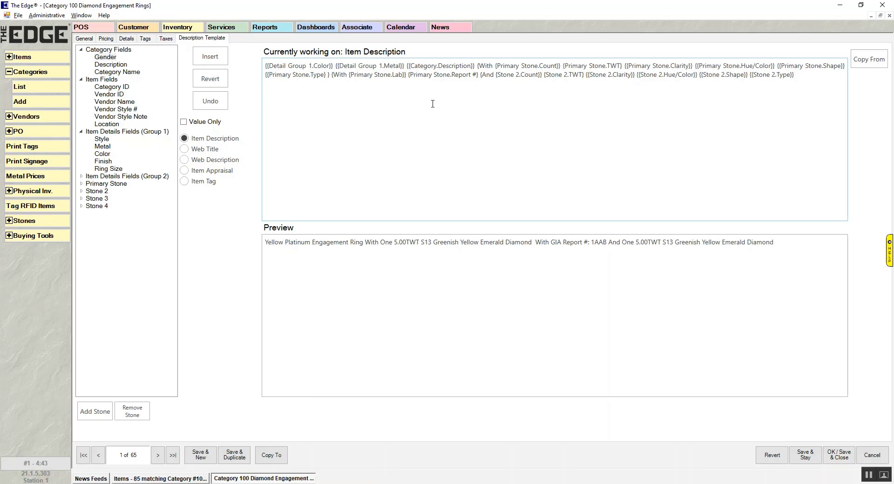
{"action": "left_click", "coordinate": [160, 479]}
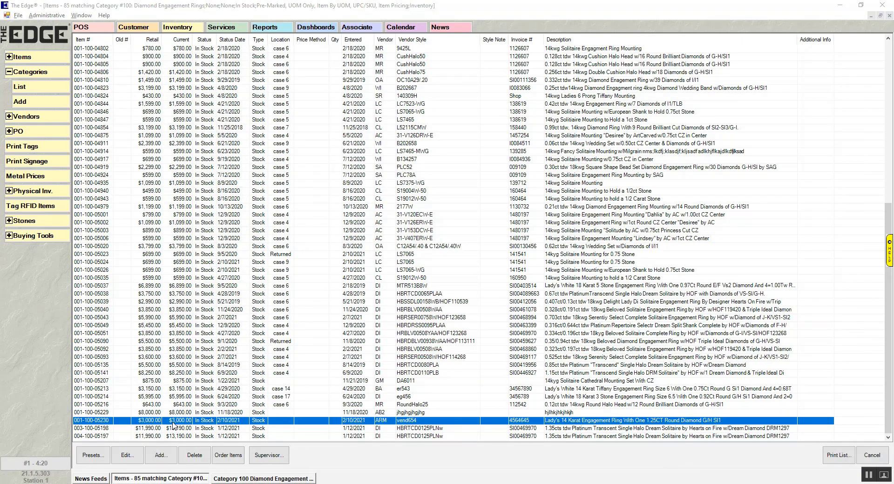
{"action": "double_click", "coordinate": [173, 422]}
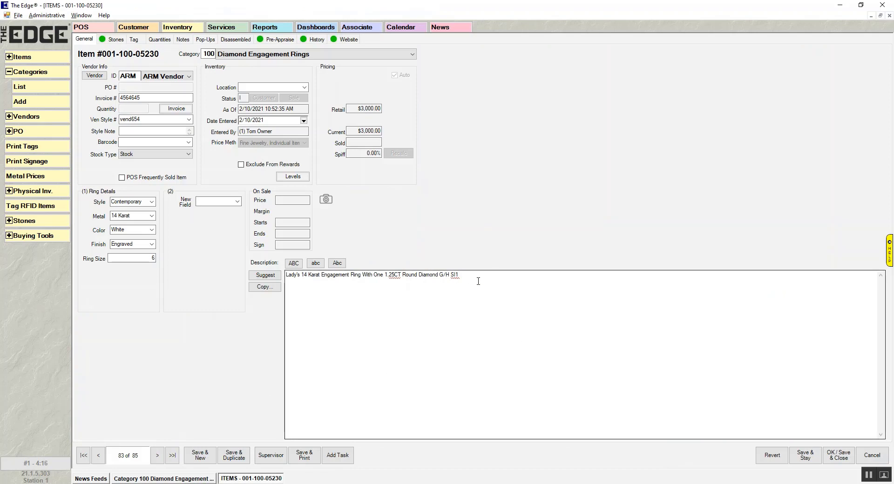
{"action": "left_click_drag", "start_coordinate": [477, 279], "coordinate": [283, 273]}
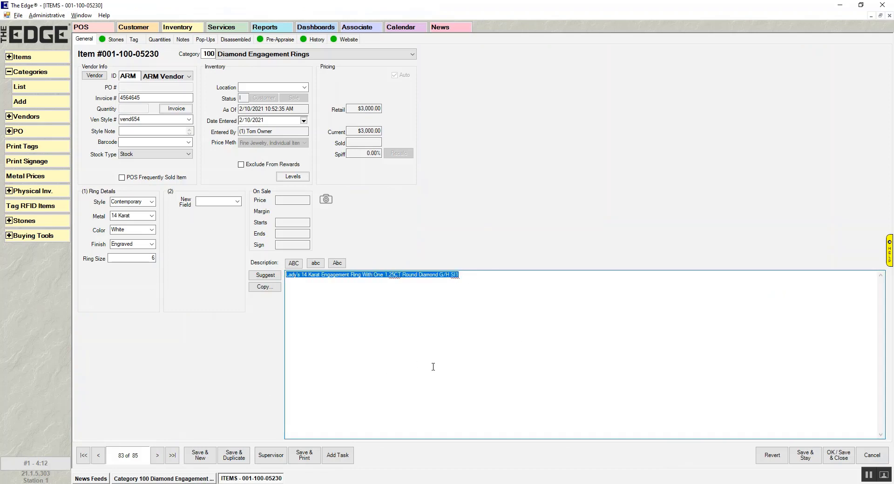
{"action": "left_click", "coordinate": [271, 276]}
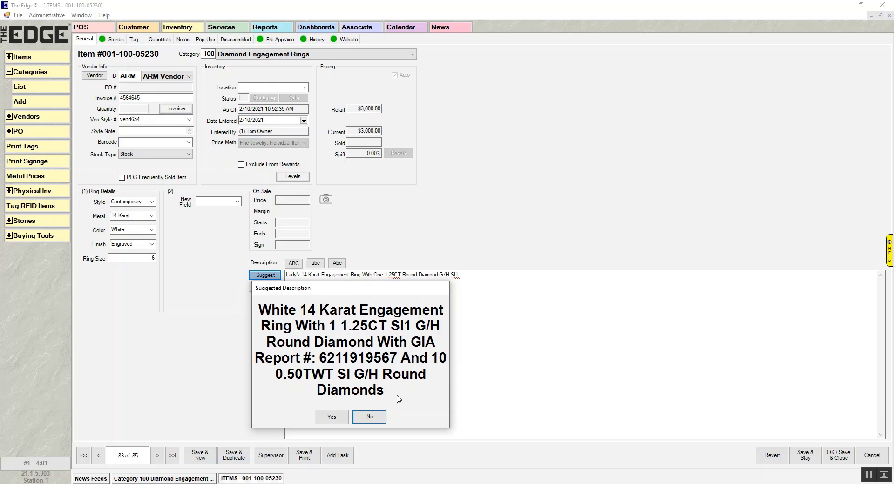
{"action": "left_click", "coordinate": [331, 416]}
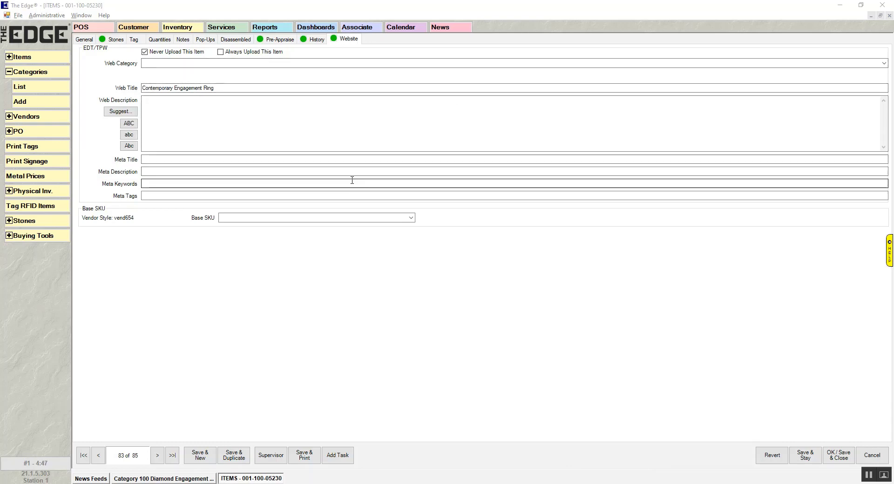
Review the item's Web Title and Web Description, and add "Beautiful" inside the outer braces before {Detail Group 1.Style} in the category's Web Title template.
{"action": "left_click", "coordinate": [234, 88]}
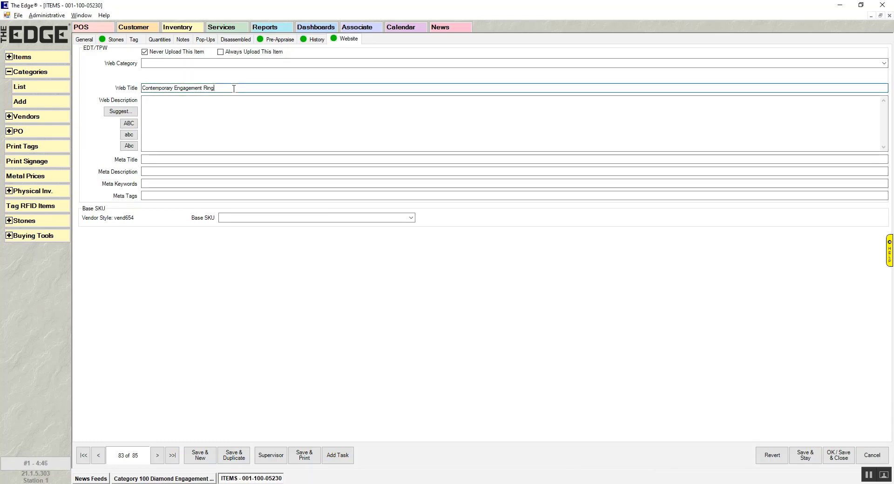
{"action": "left_click", "coordinate": [270, 118]}
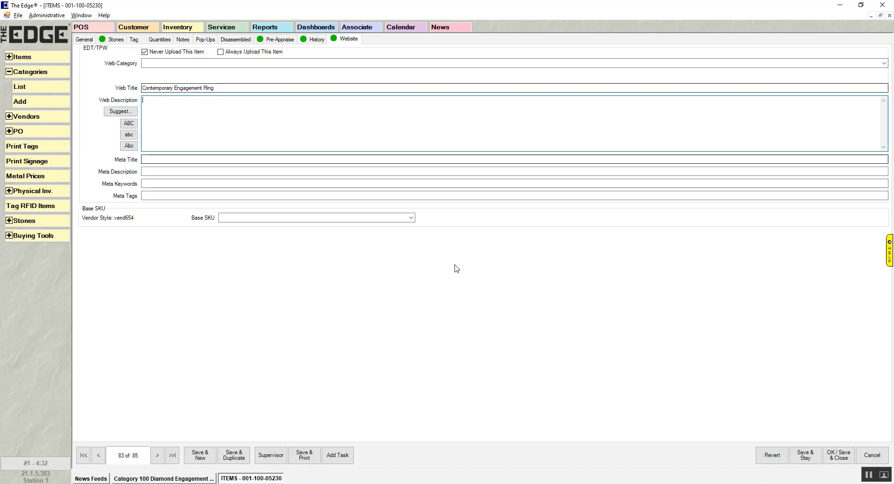
{"action": "left_click", "coordinate": [185, 479]}
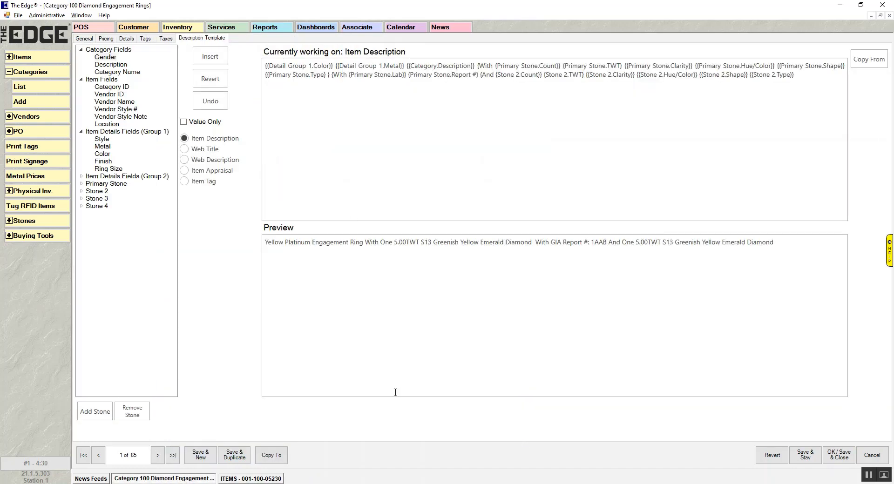
{"action": "left_click", "coordinate": [184, 150]}
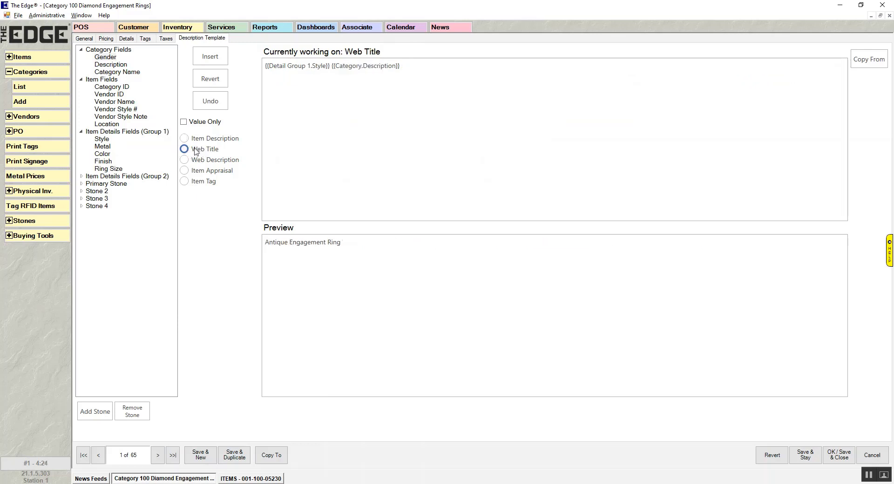
{"action": "left_click", "coordinate": [303, 66]}
{"action": "type", "text": "Beautiful"}
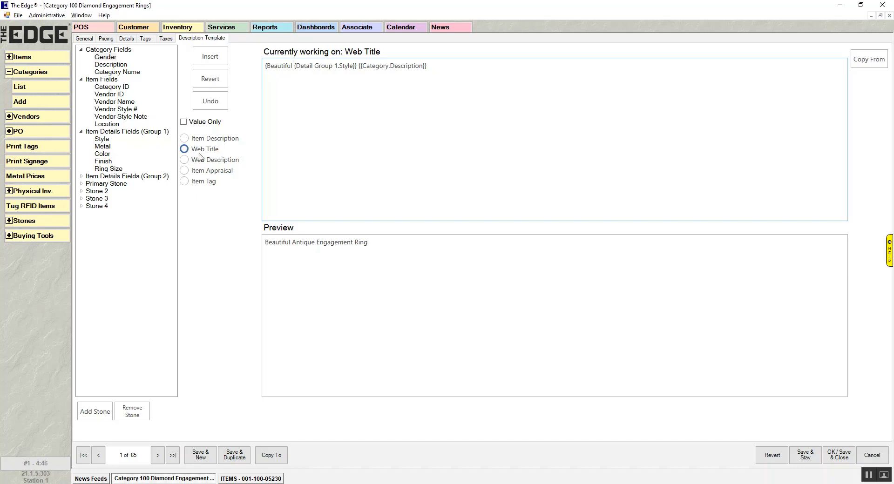
Fill the Web Description template with a stone and category heading, labelled Metal Type, Style, Color and Finish lines, and a Primary Stone line.
{"action": "left_click", "coordinate": [184, 161]}
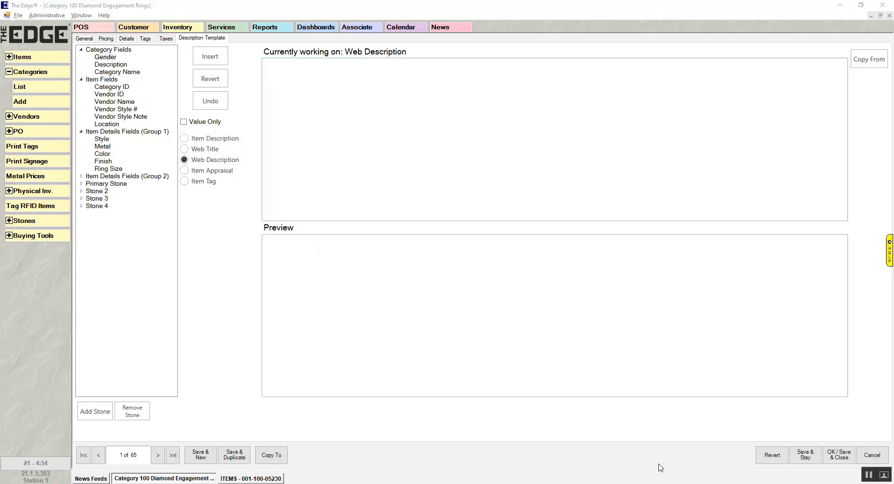
{"action": "left_click", "coordinate": [325, 141]}
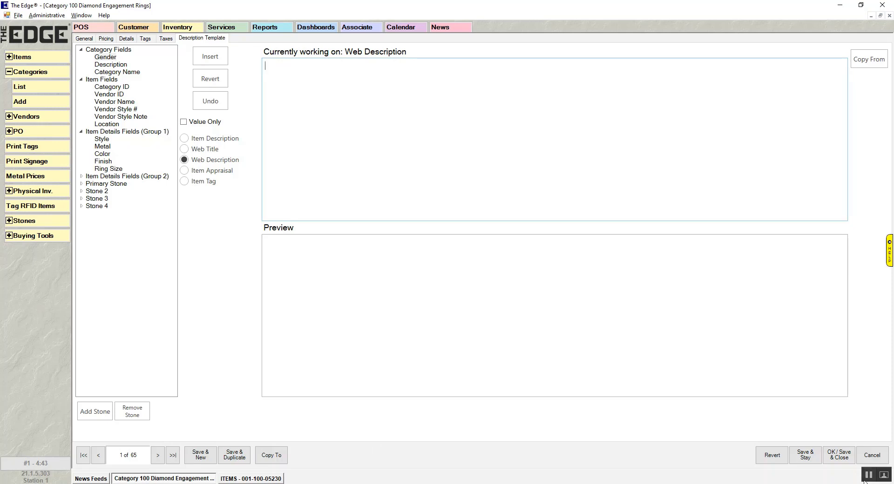
{"action": "type", "text": "{{Primary Stone.TWT} Karat} {{Primary Stone.Shape}} {{Category.Category Name}} {Metal Type:{Detail Group 1.Metal}} {Style:{Detail Group 1.Style}} {Color:{Detail Group 1.Color}} {Finish:{Detail Group 1.Finish}} {{Primary Stone.Count}} {{Primary Stone.Hue/Color}} {{Primary Stone.Type}} {Primary Stone.TWT}"}
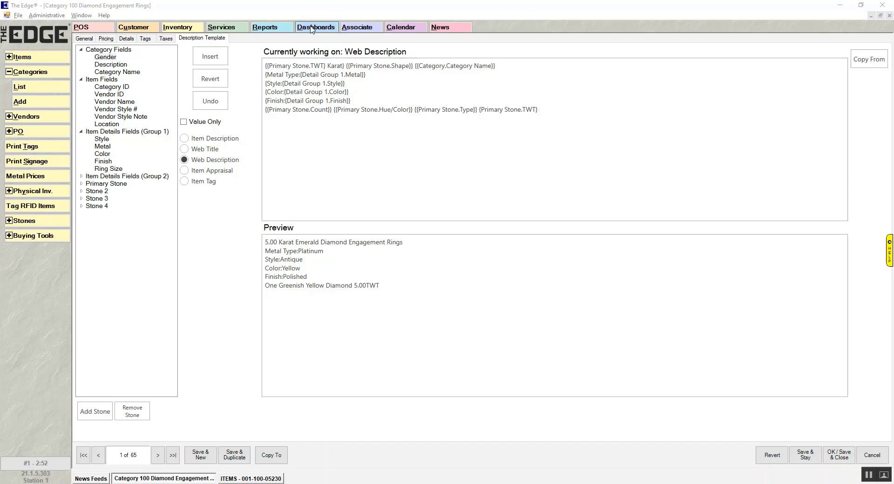
Replace the Web Description template with an HTML version using a paragraph and a table of Metal Type, Style, Color, Finish and Stone, and save it.
{"action": "left_click", "coordinate": [406, 66]}
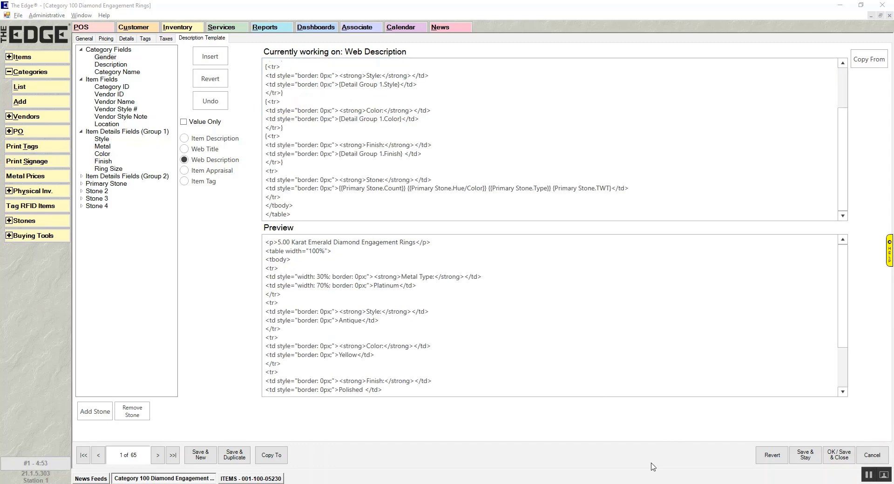
{"action": "left_click_drag", "start_coordinate": [838, 135], "coordinate": [838, 93]}
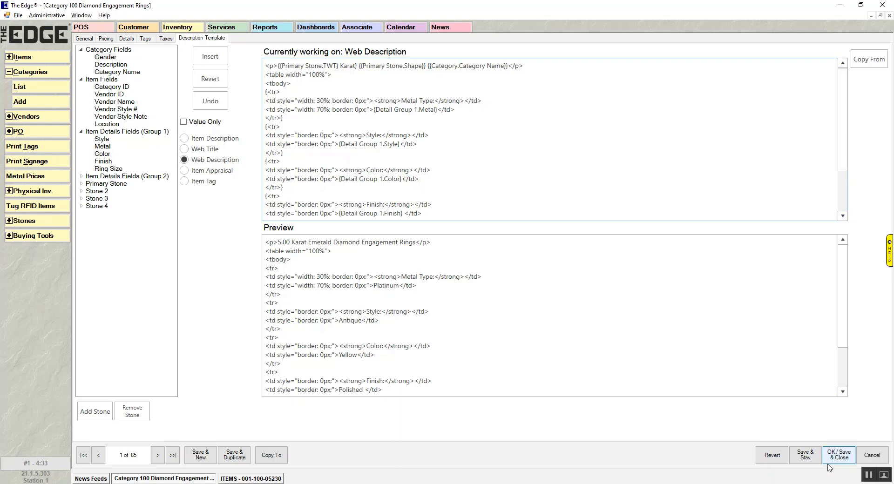
{"action": "left_click", "coordinate": [810, 457]}
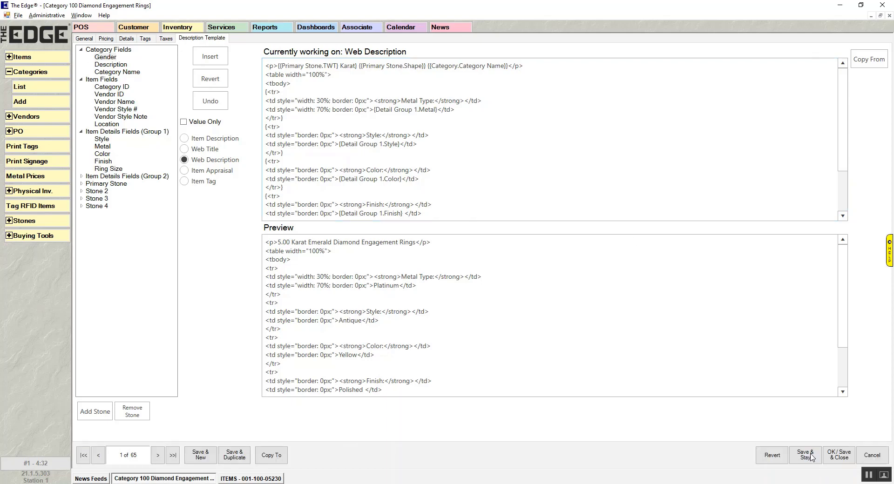
{"action": "left_click", "coordinate": [256, 478]}
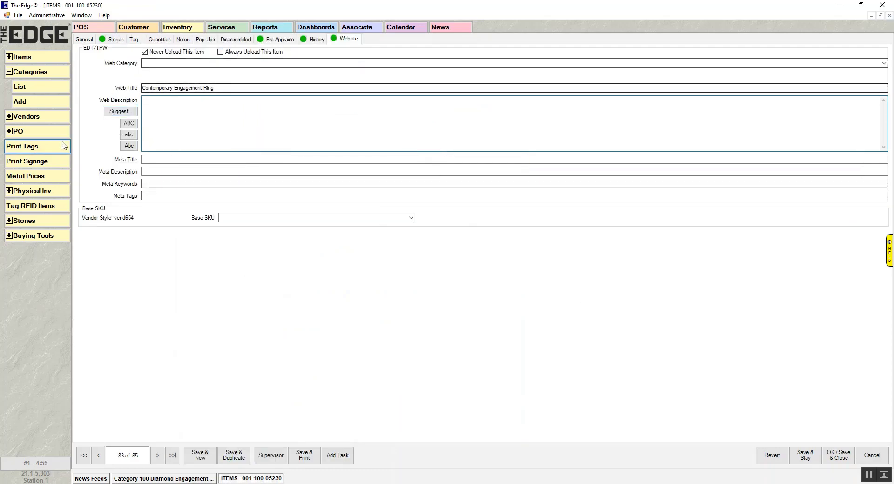
{"action": "left_click", "coordinate": [120, 111]}
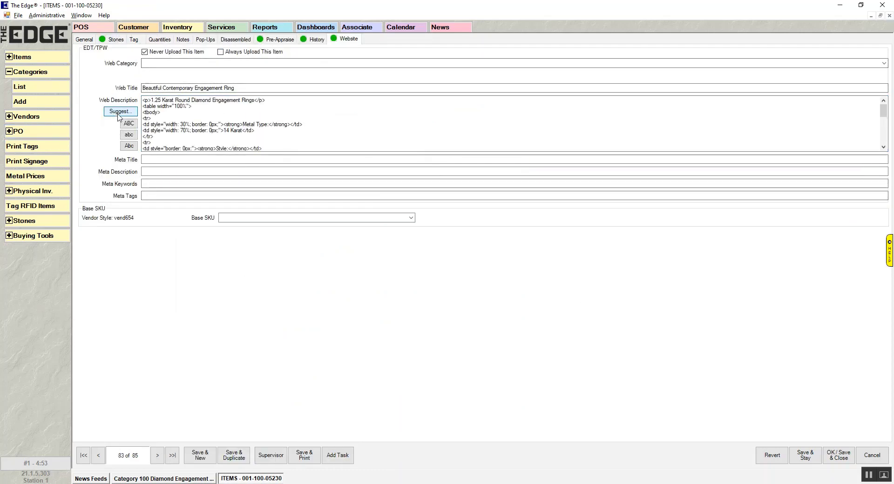
{"action": "left_click", "coordinate": [251, 88]}
{"action": "key", "text": "ctrl+a"}
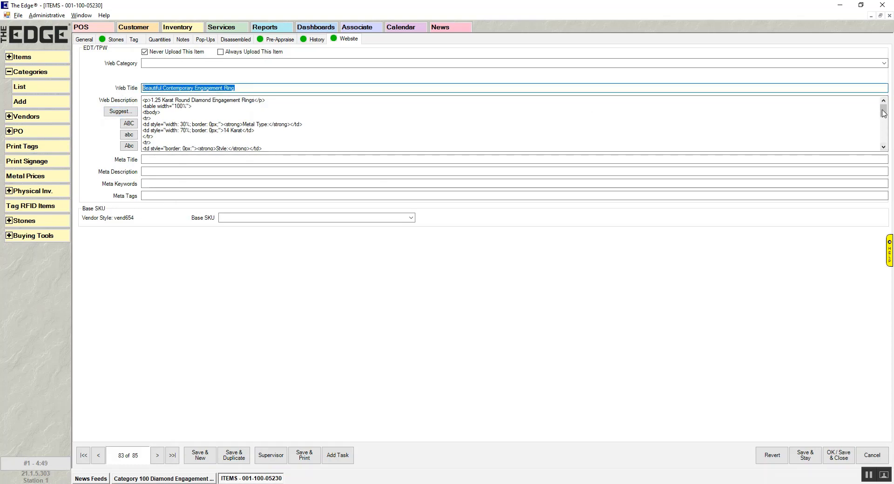
{"action": "left_click_drag", "start_coordinate": [883, 115], "coordinate": [883, 137]}
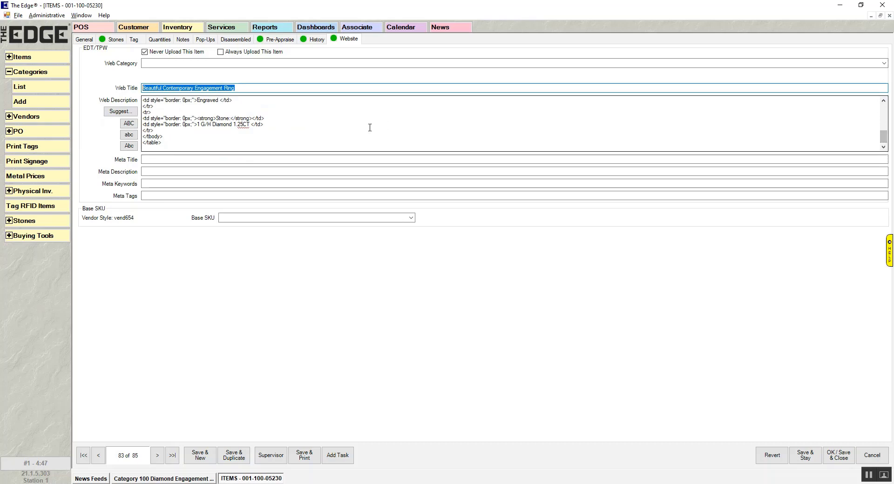
{"action": "left_click", "coordinate": [177, 142]}
{"action": "key", "text": "ctrl+a"}
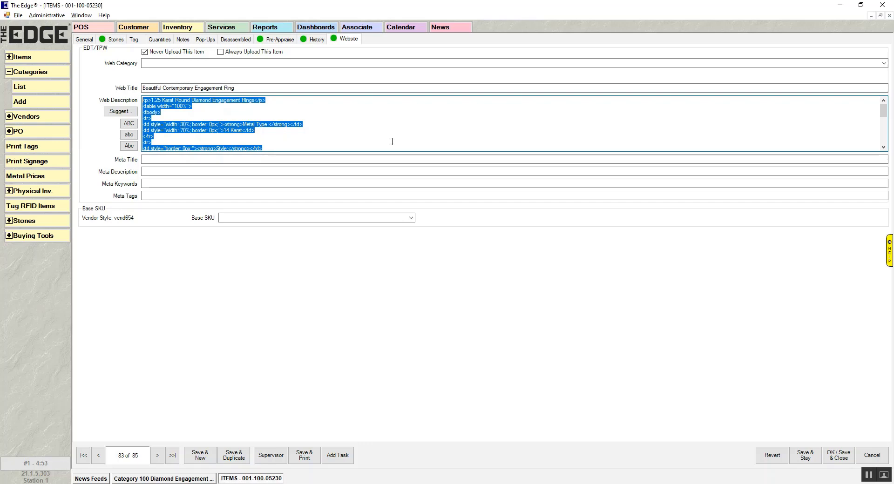
{"action": "key", "text": "alt+Tab"}
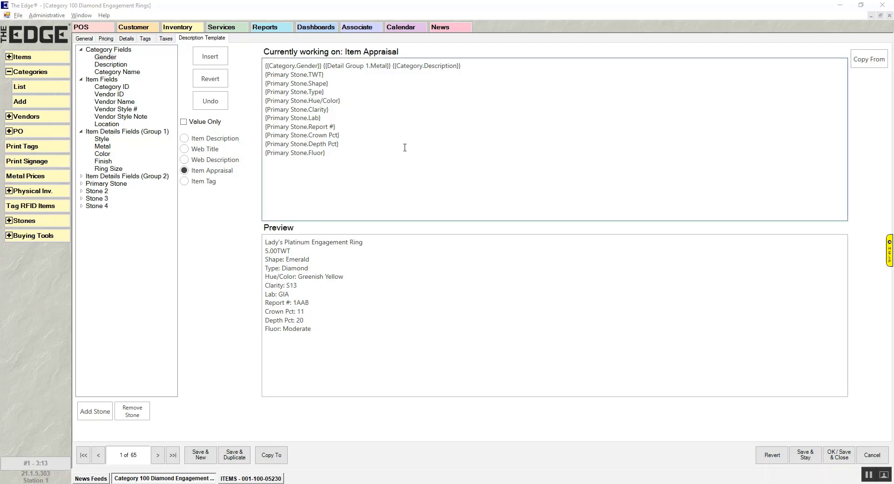
{"action": "left_click", "coordinate": [111, 88]}
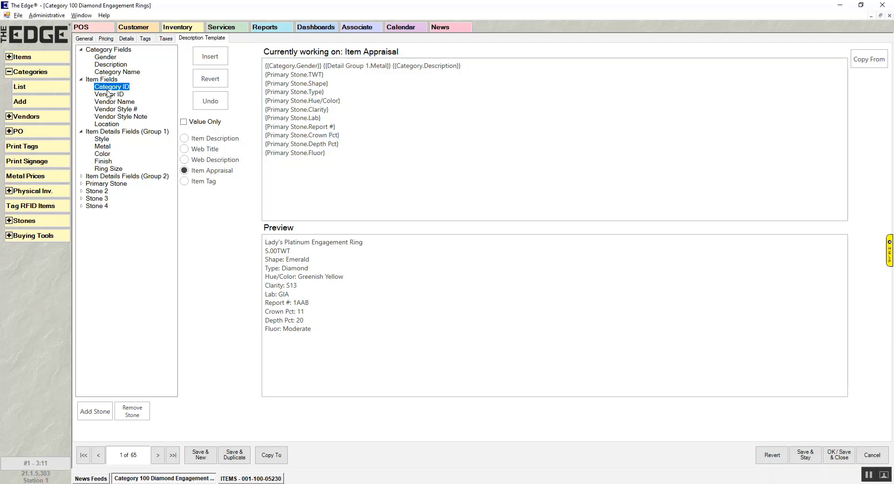
{"action": "left_click", "coordinate": [186, 123]}
{"action": "left_click", "coordinate": [183, 122]}
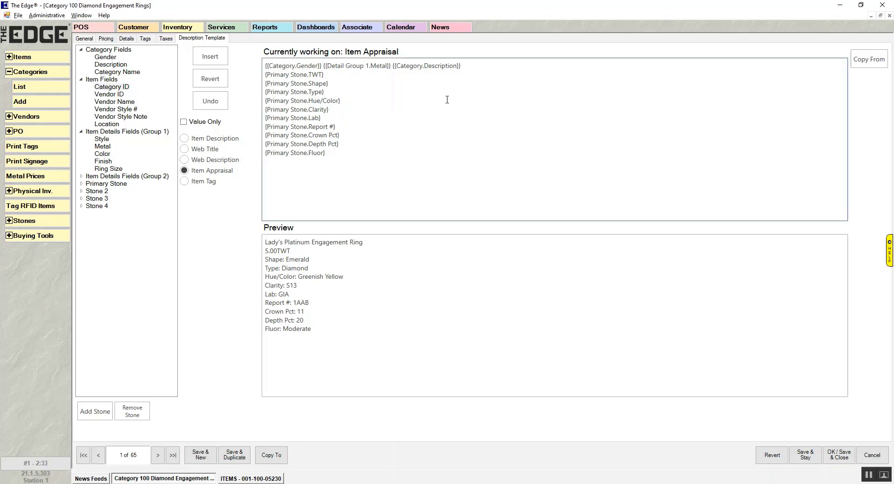
{"action": "left_click", "coordinate": [268, 479]}
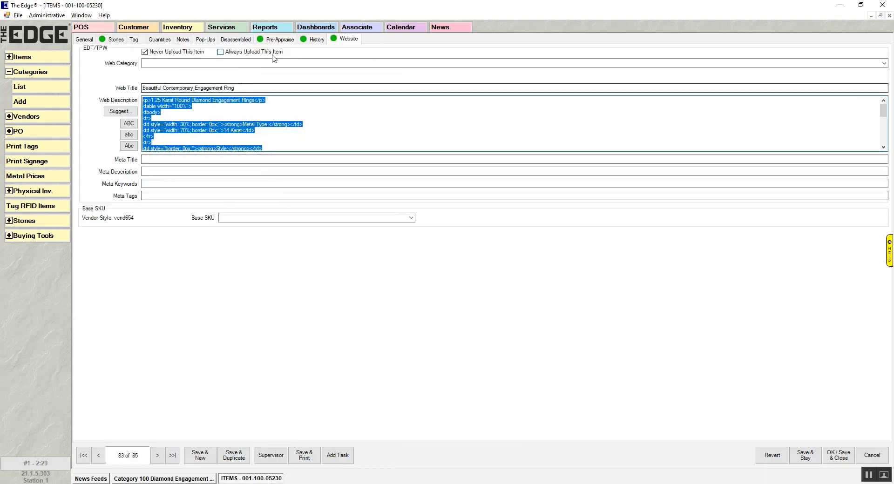
{"action": "left_click", "coordinate": [279, 39]}
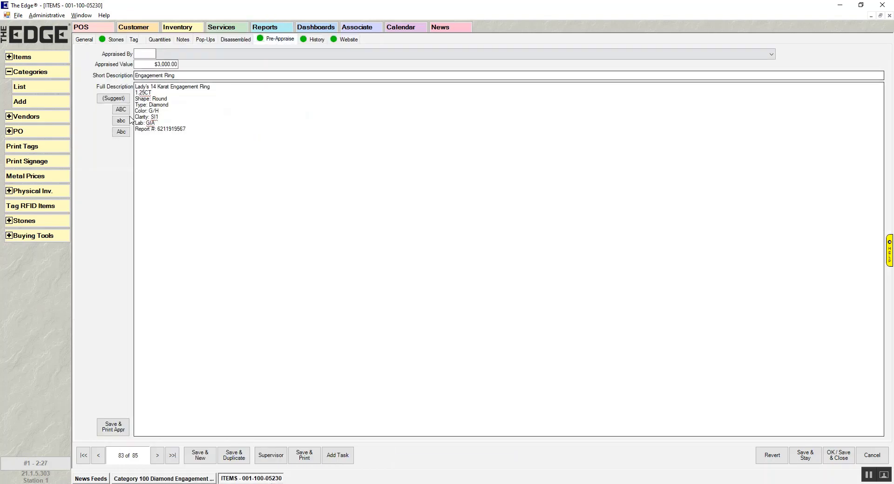
{"action": "left_click", "coordinate": [117, 99]}
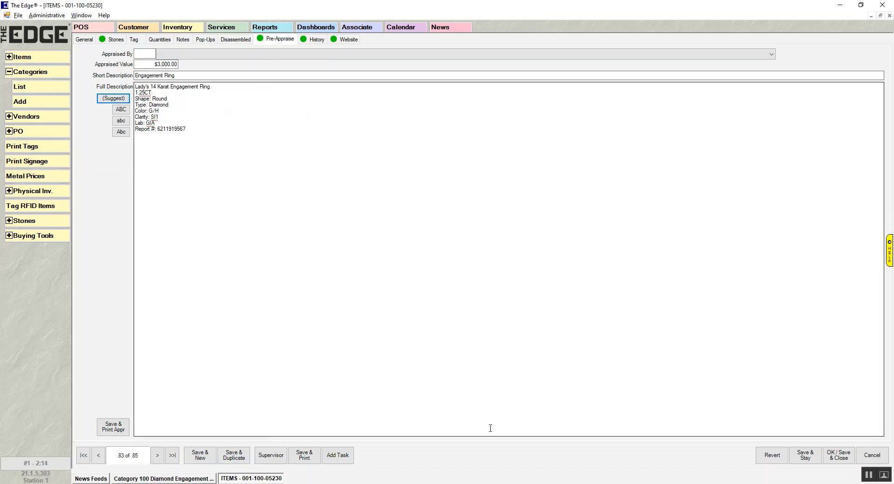
Return to the Diamond Engagement Rings category and view its Item Tag template.
{"action": "left_click", "coordinate": [135, 479]}
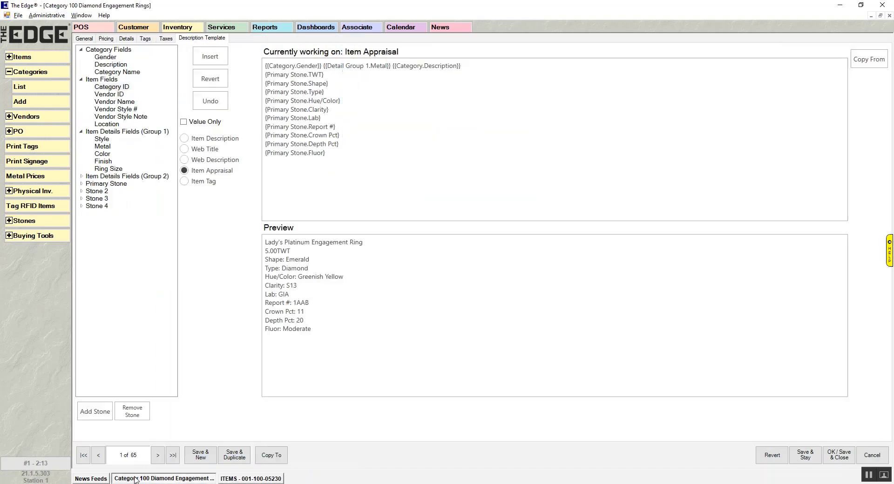
{"action": "left_click", "coordinate": [193, 185]}
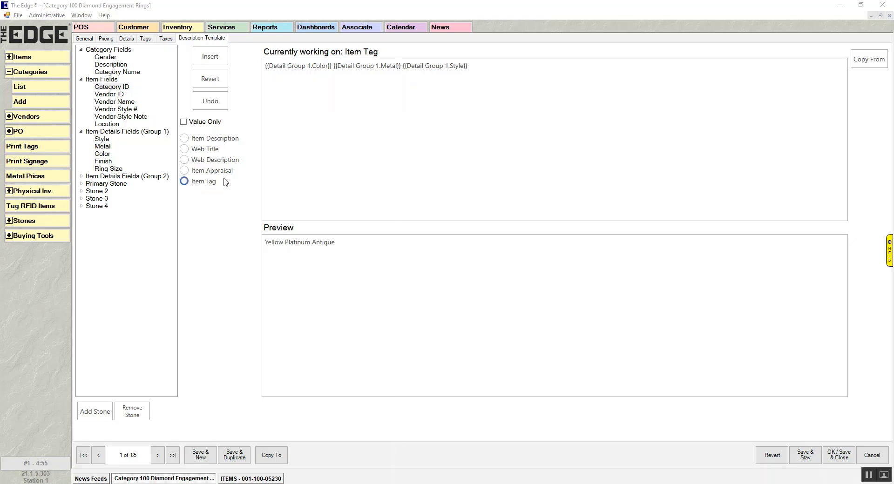
Inspect the data source of the Generated field in the category's STRING tag layout, and return to the description templates.
{"action": "left_click", "coordinate": [148, 40]}
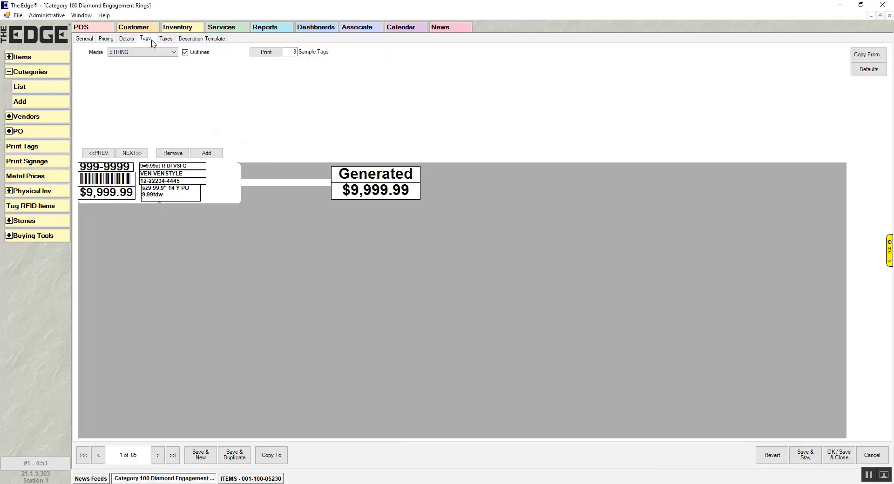
{"action": "left_click", "coordinate": [406, 175]}
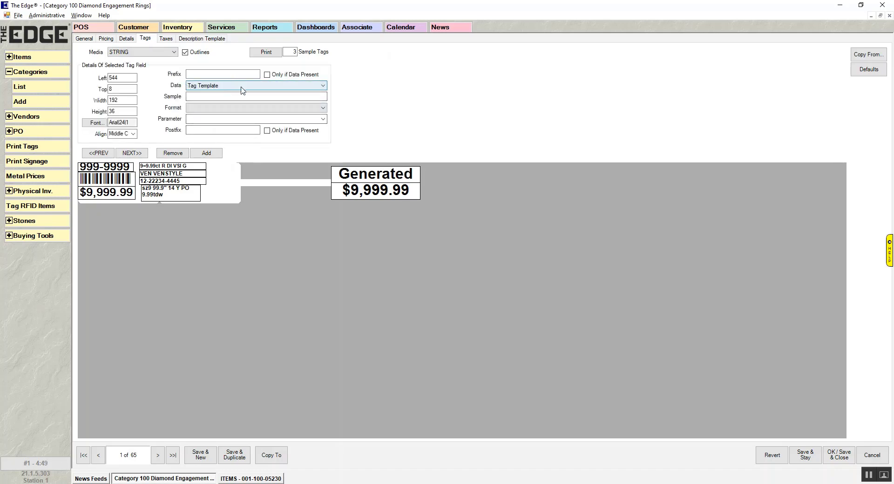
{"action": "left_click", "coordinate": [195, 40]}
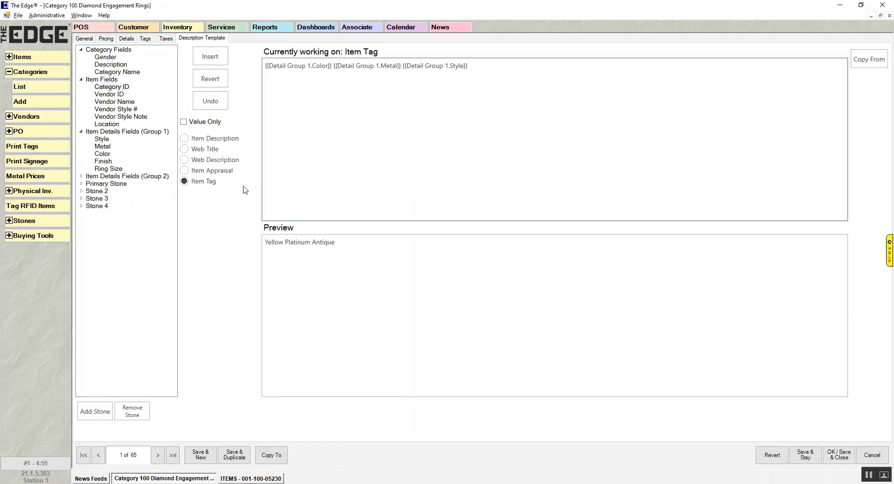
Review the Item Tag template, and save and close the Diamond Engagement Rings category.
{"action": "left_click", "coordinate": [195, 186]}
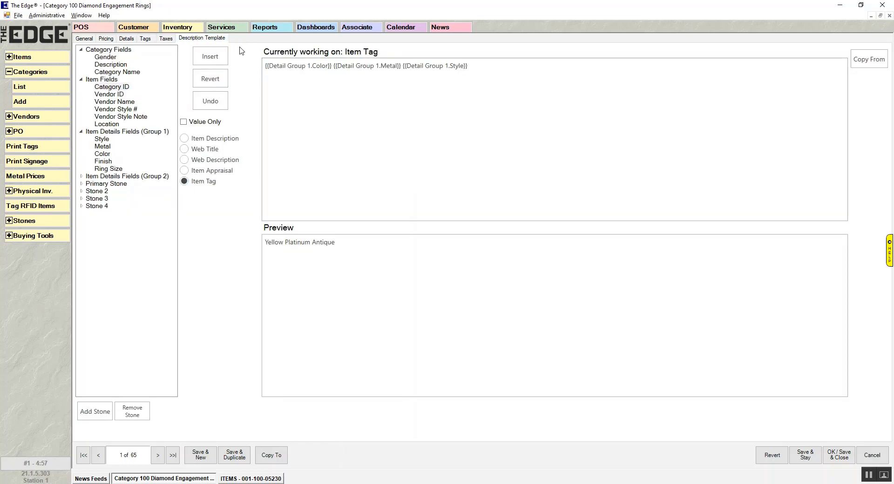
{"action": "left_click", "coordinate": [312, 70]}
{"action": "left_click", "coordinate": [838, 454]}
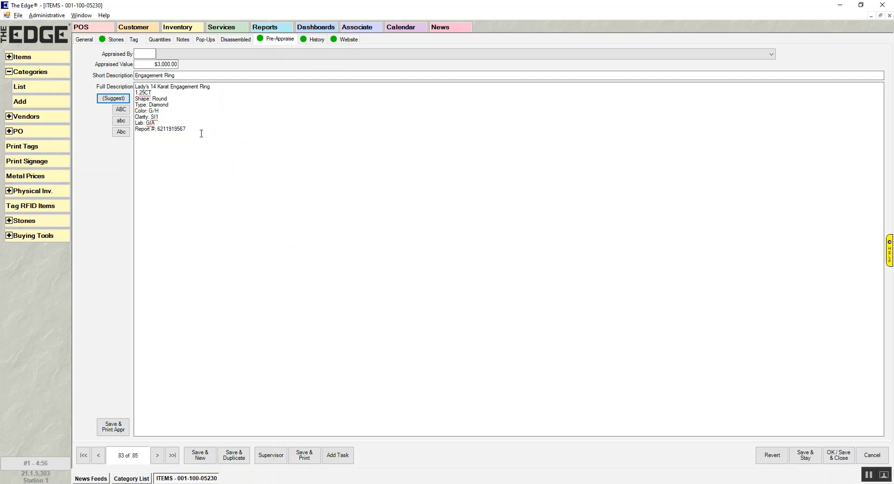
{"action": "left_click", "coordinate": [139, 41]}
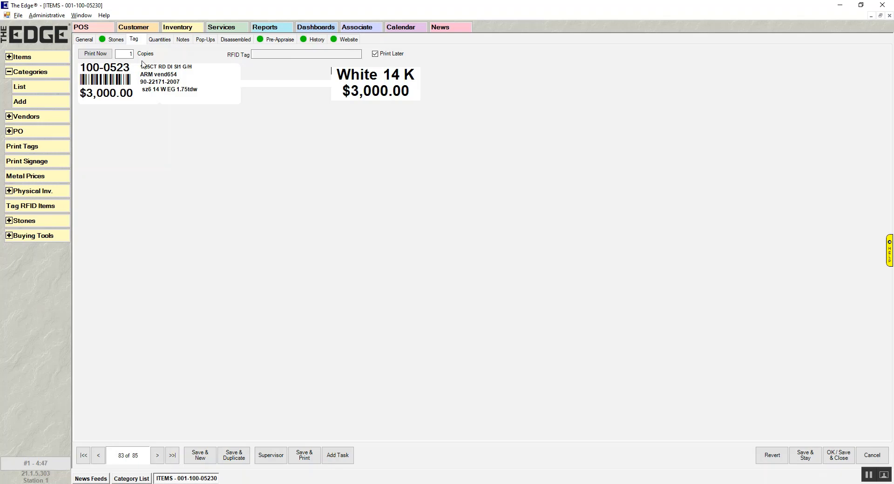
{"action": "left_click", "coordinate": [85, 41]}
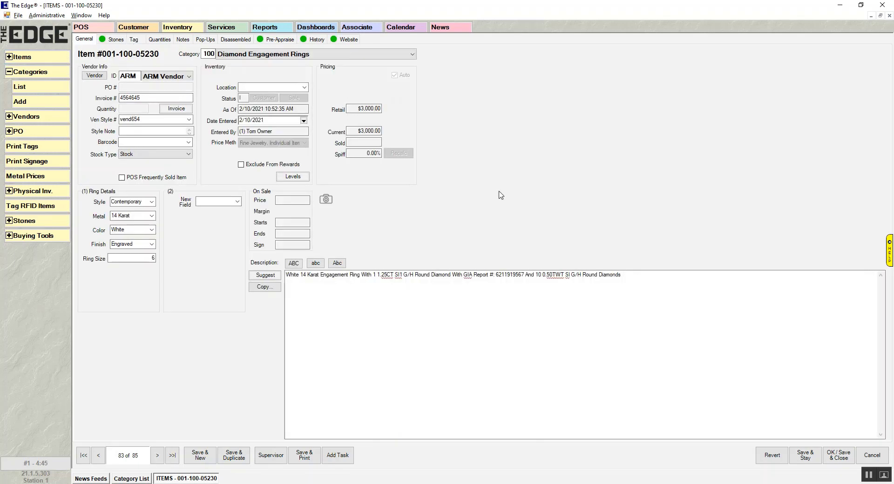
{"action": "left_click", "coordinate": [262, 276]}
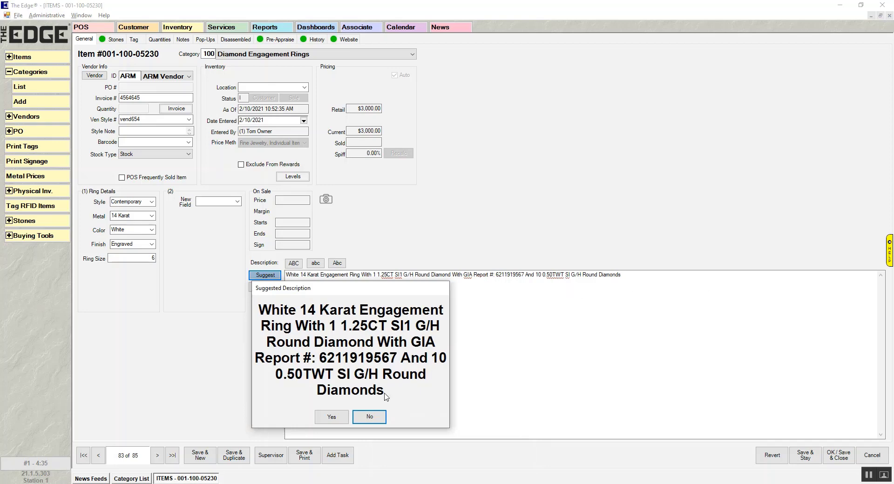
{"action": "left_click", "coordinate": [331, 417]}
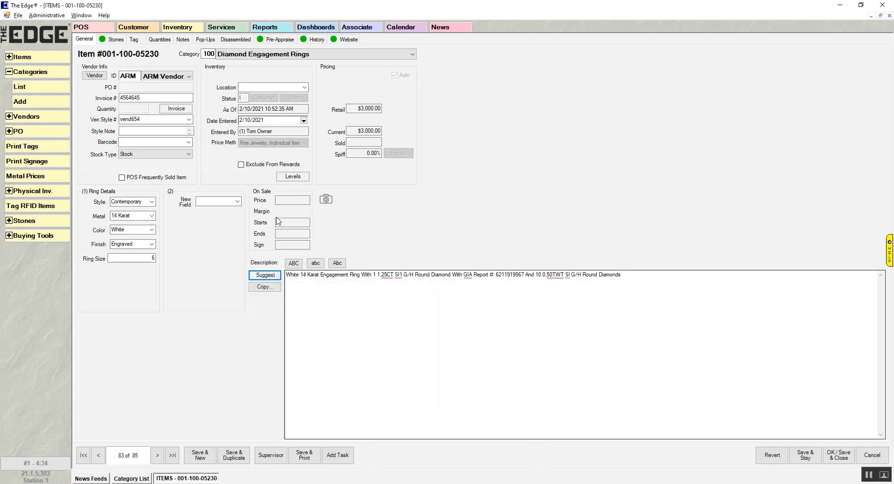
Review the item's tag preview, full appraisal description, Web Title and Web Description.
{"action": "left_click", "coordinate": [134, 39]}
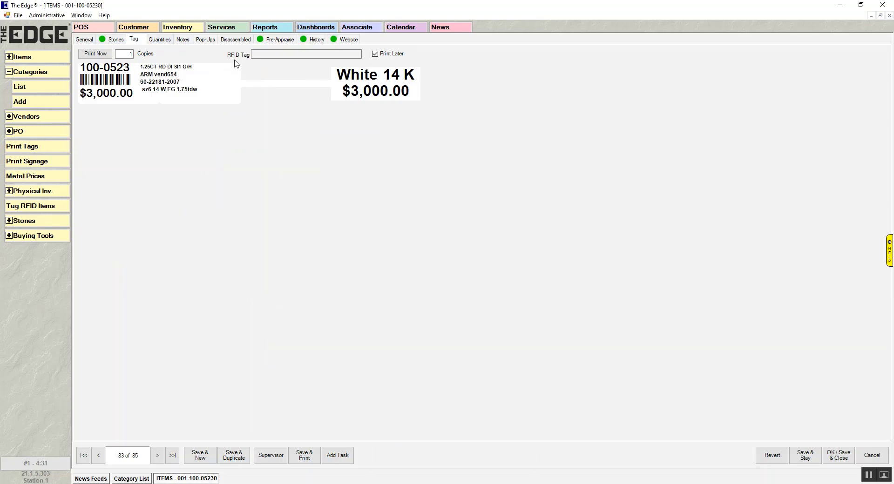
{"action": "left_click", "coordinate": [280, 39]}
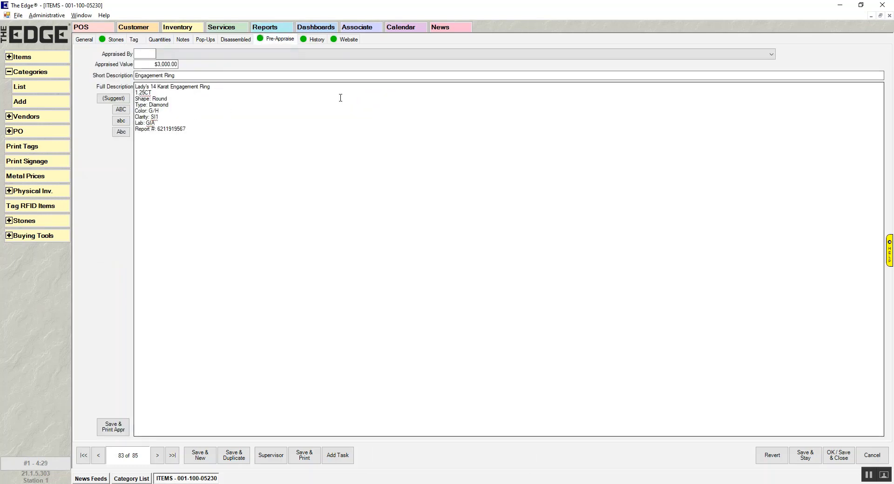
{"action": "left_click", "coordinate": [348, 39]}
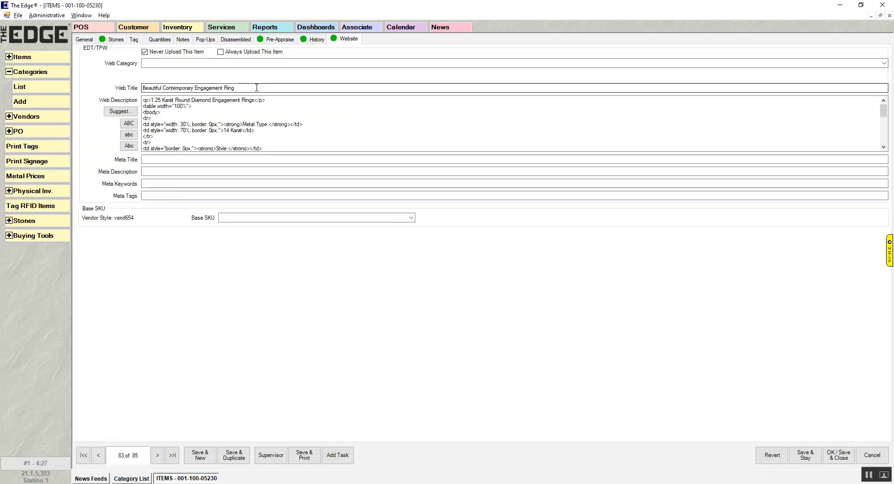
{"action": "left_click", "coordinate": [310, 133]}
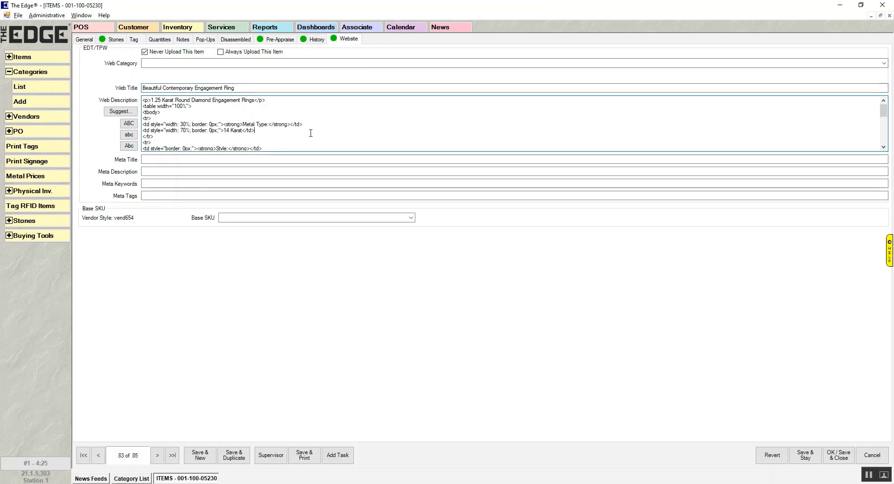